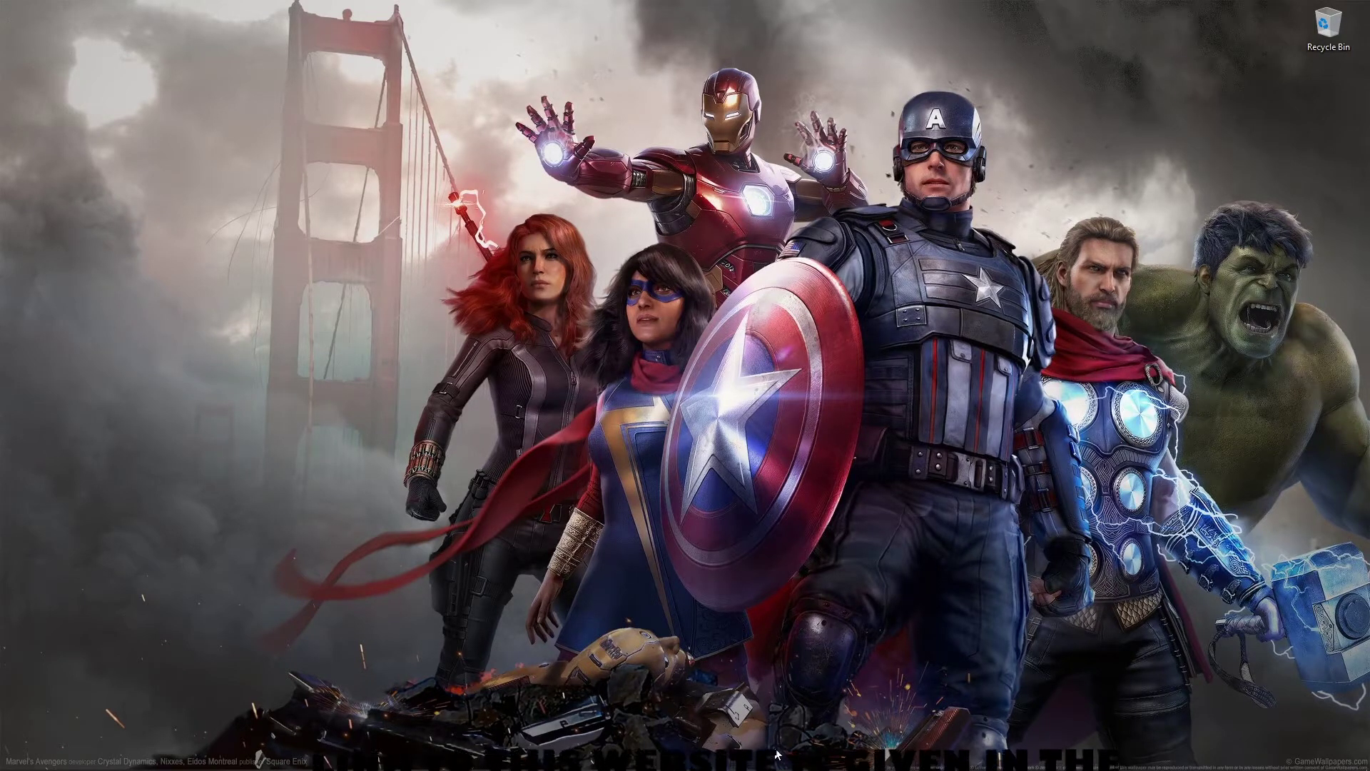
# Bring back the Video Copilot blog post in Chrome and scroll to its Windows and Apple DOWNLOAD buttons
pyautogui.moveTo(655, 767)
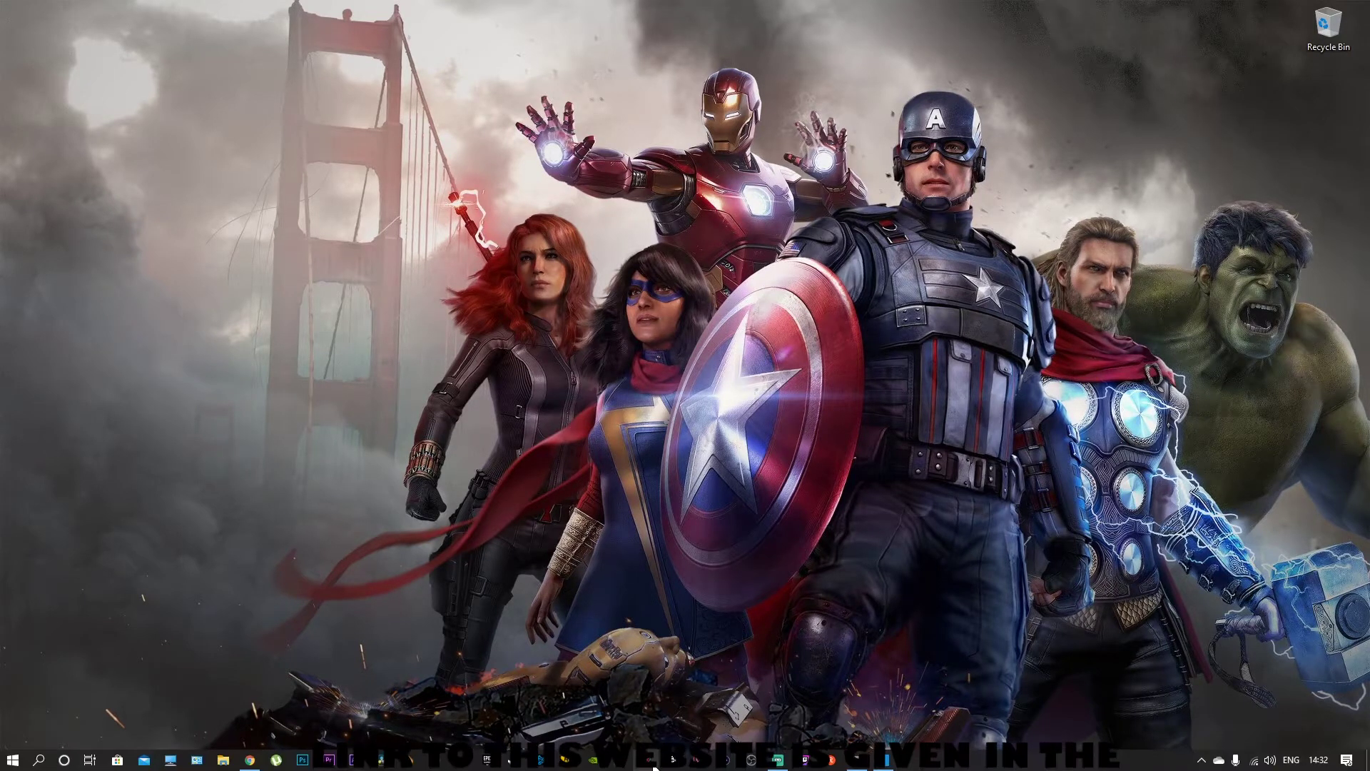
pyautogui.click(257, 762)
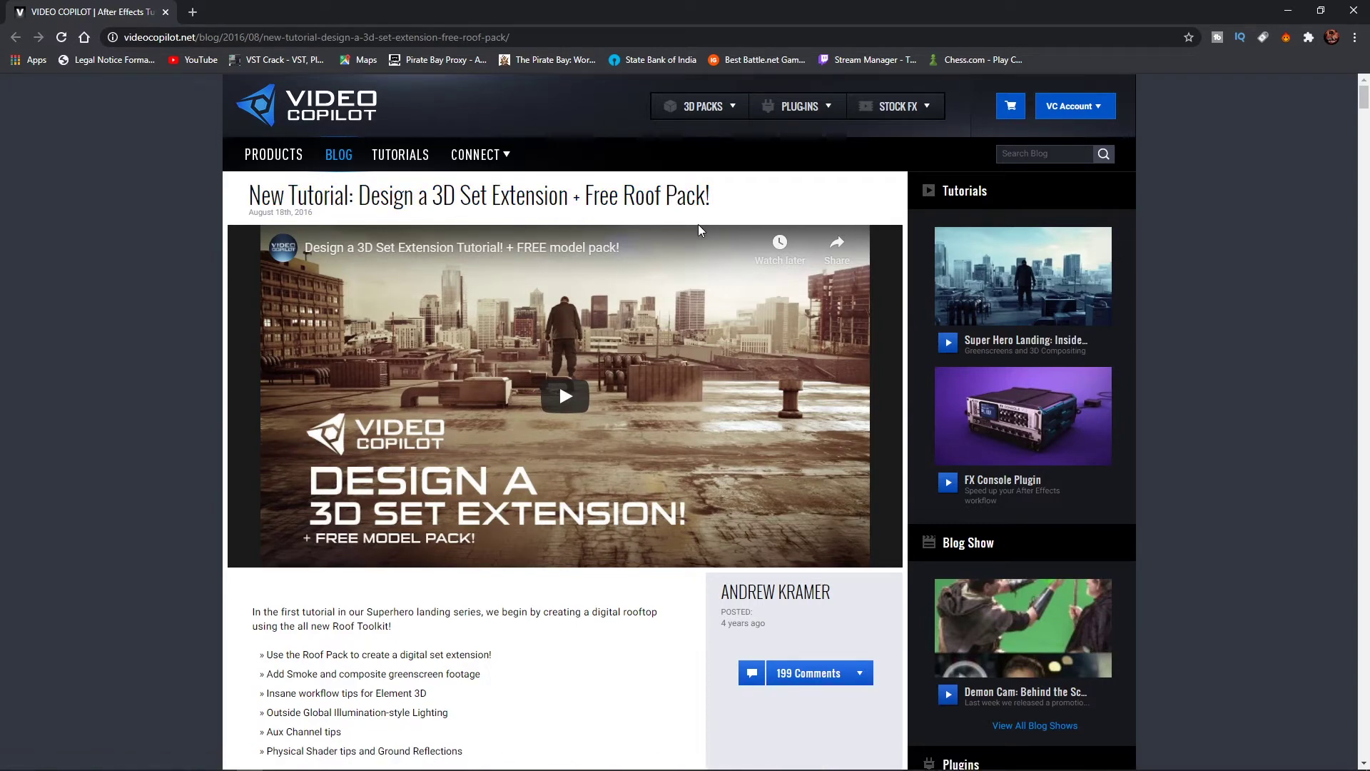
pyautogui.scroll(-3, 669, 571)
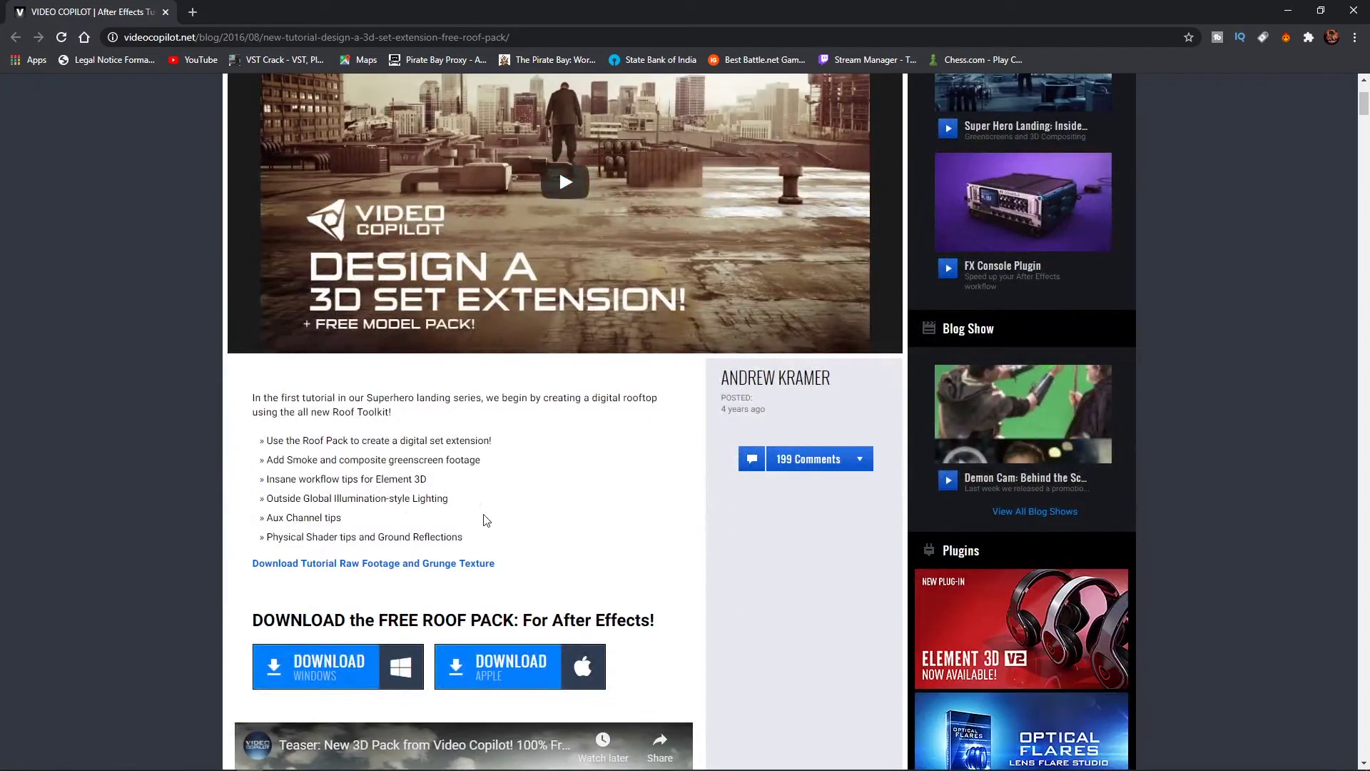
pyautogui.scroll(-3, 525, 452)
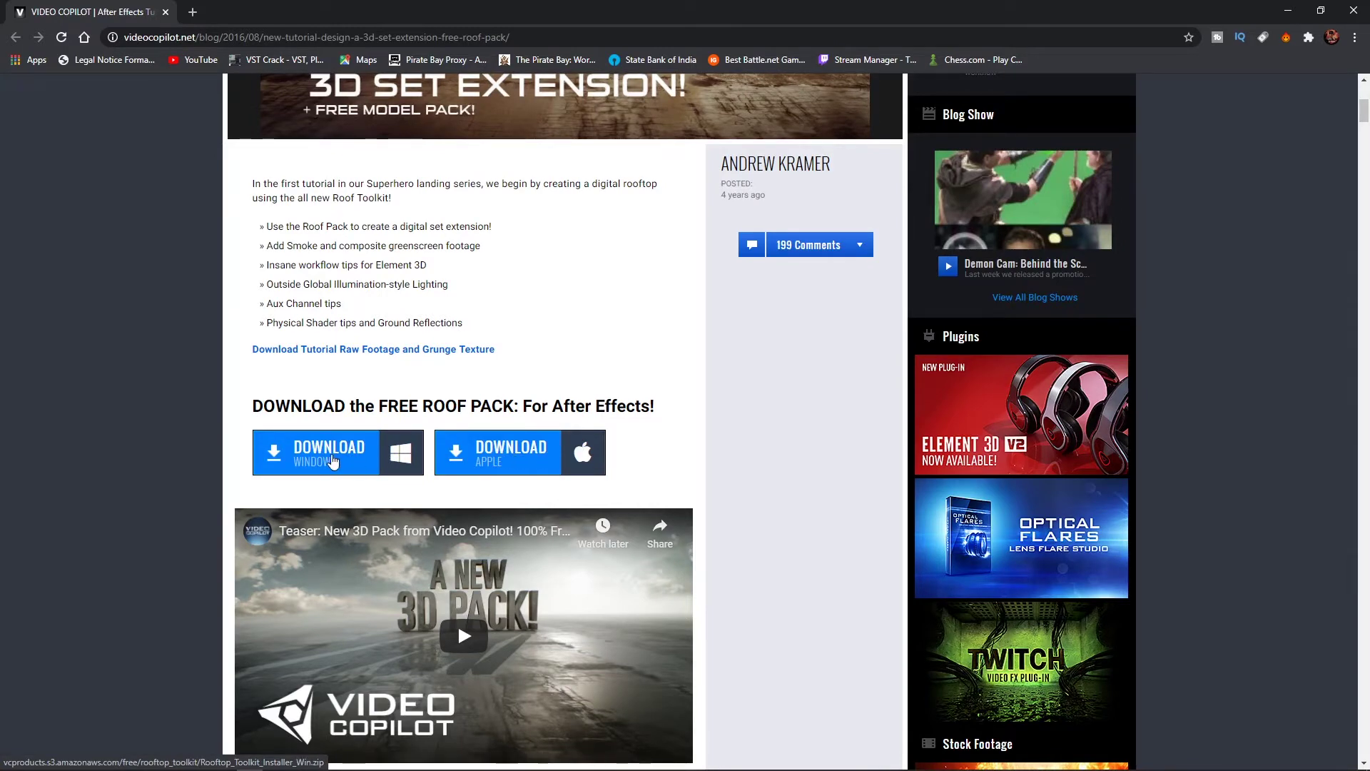
# Download the Windows Roof Pack installer zip into the After Effects Plugin+ folder
pyautogui.click(332, 460)
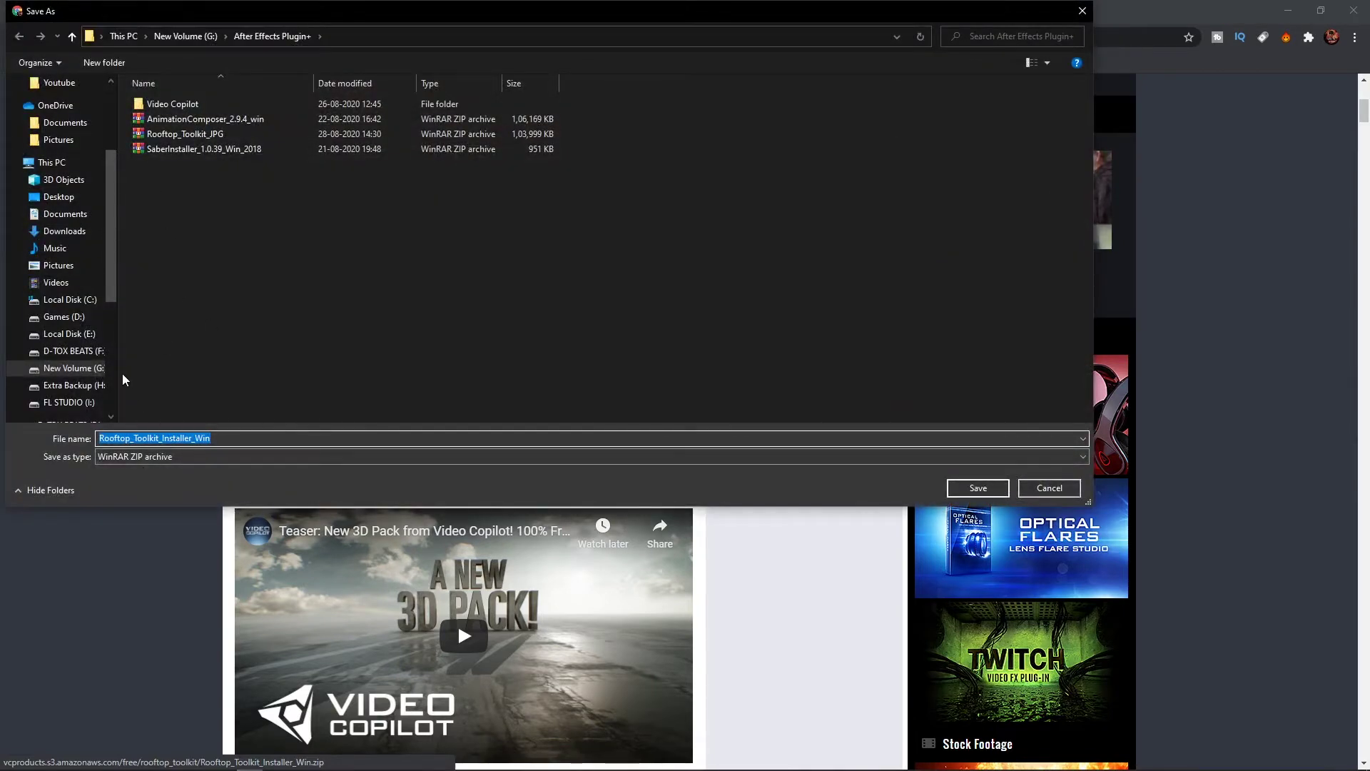
pyautogui.click(996, 495)
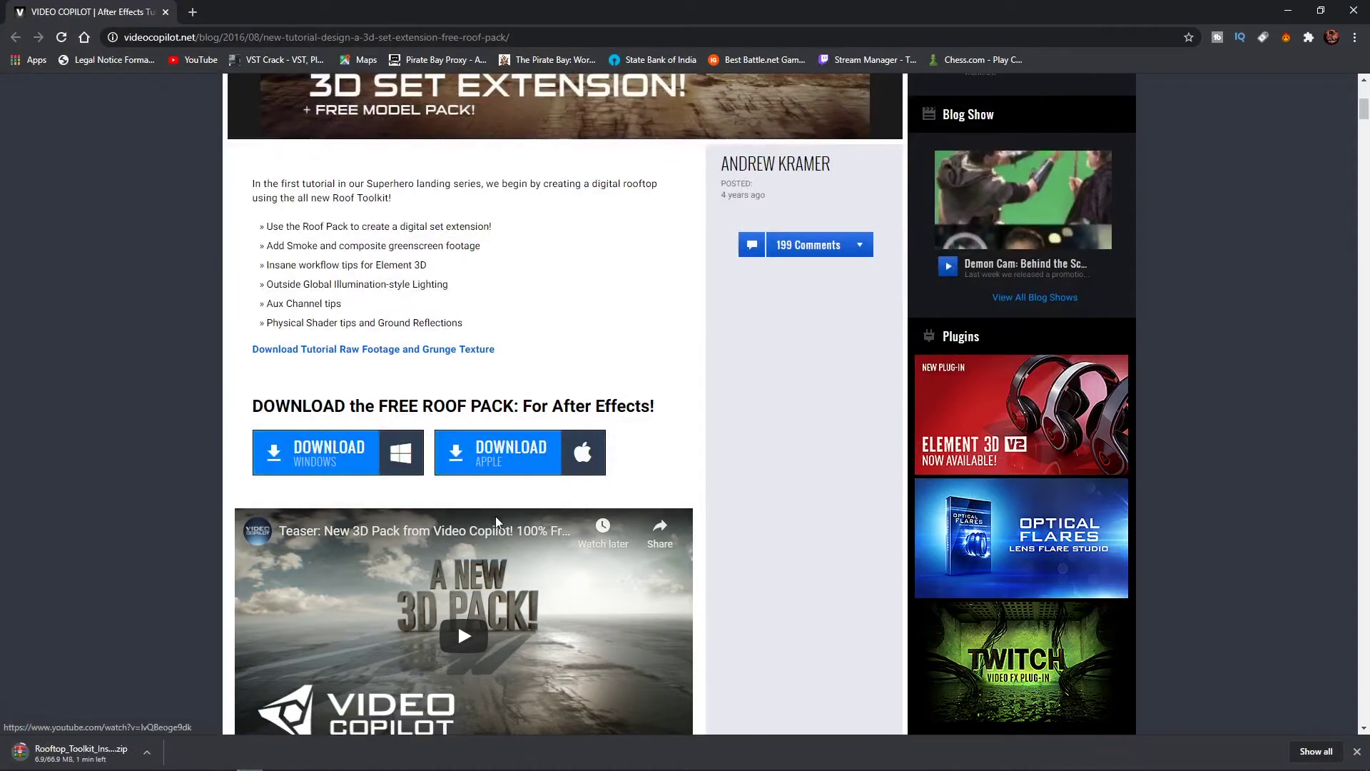
pyautogui.scroll(-5, 485, 514)
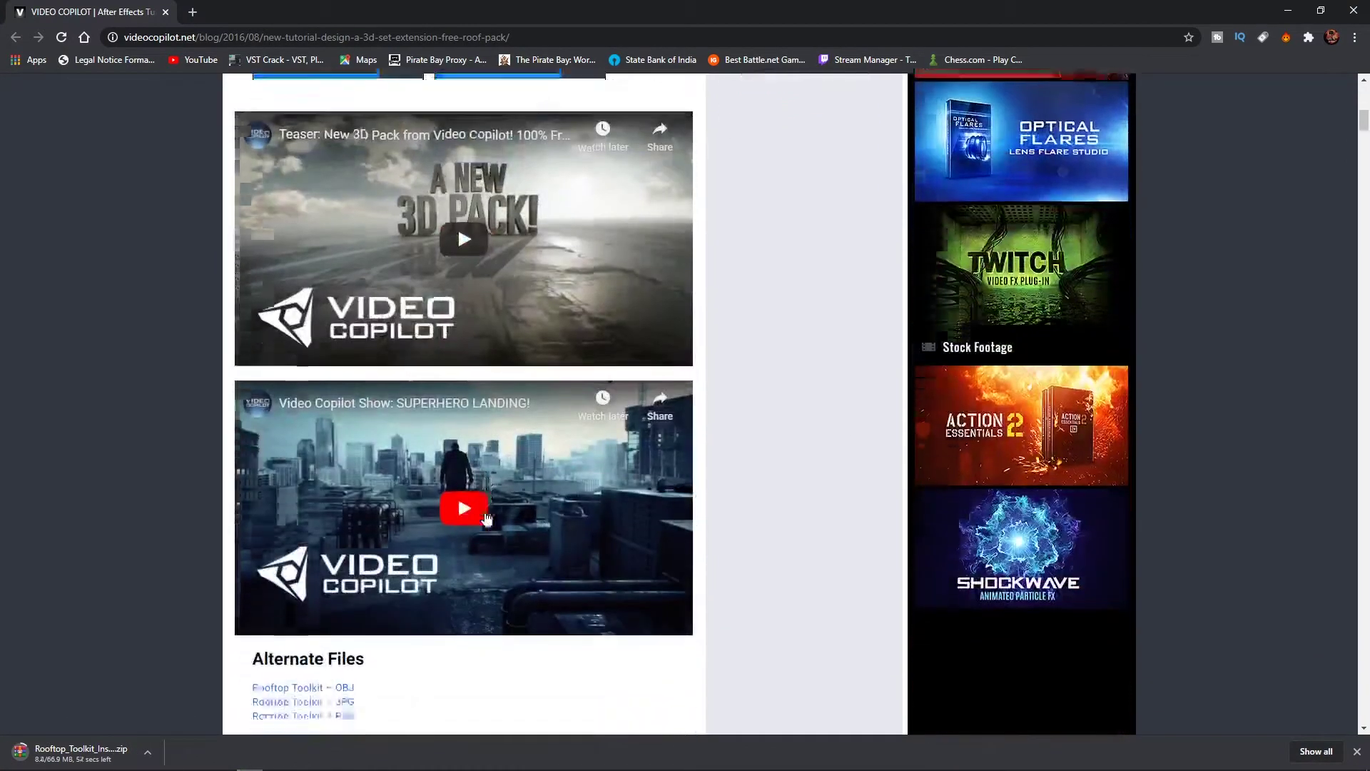
pyautogui.scroll(-1, 486, 519)
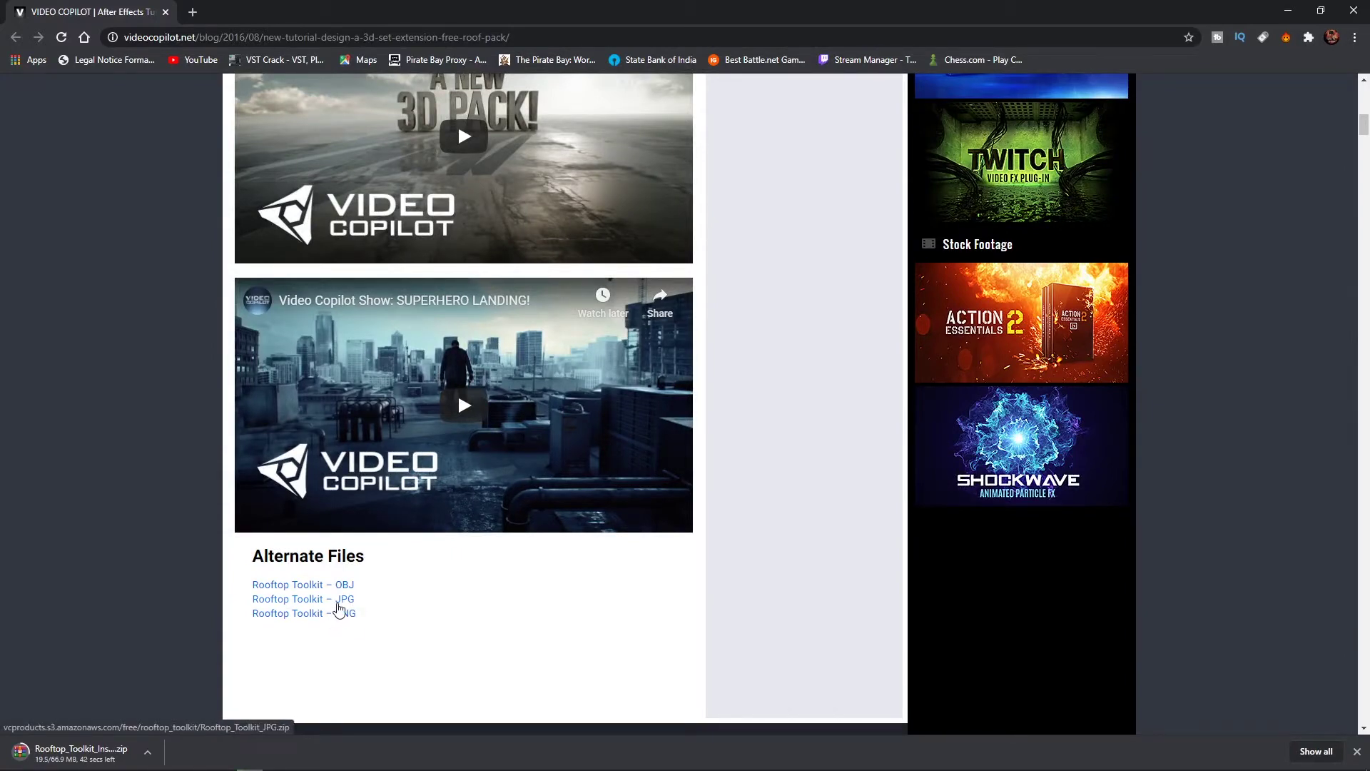
pyautogui.scroll(6, 336, 614)
pyautogui.scroll(2, 339, 605)
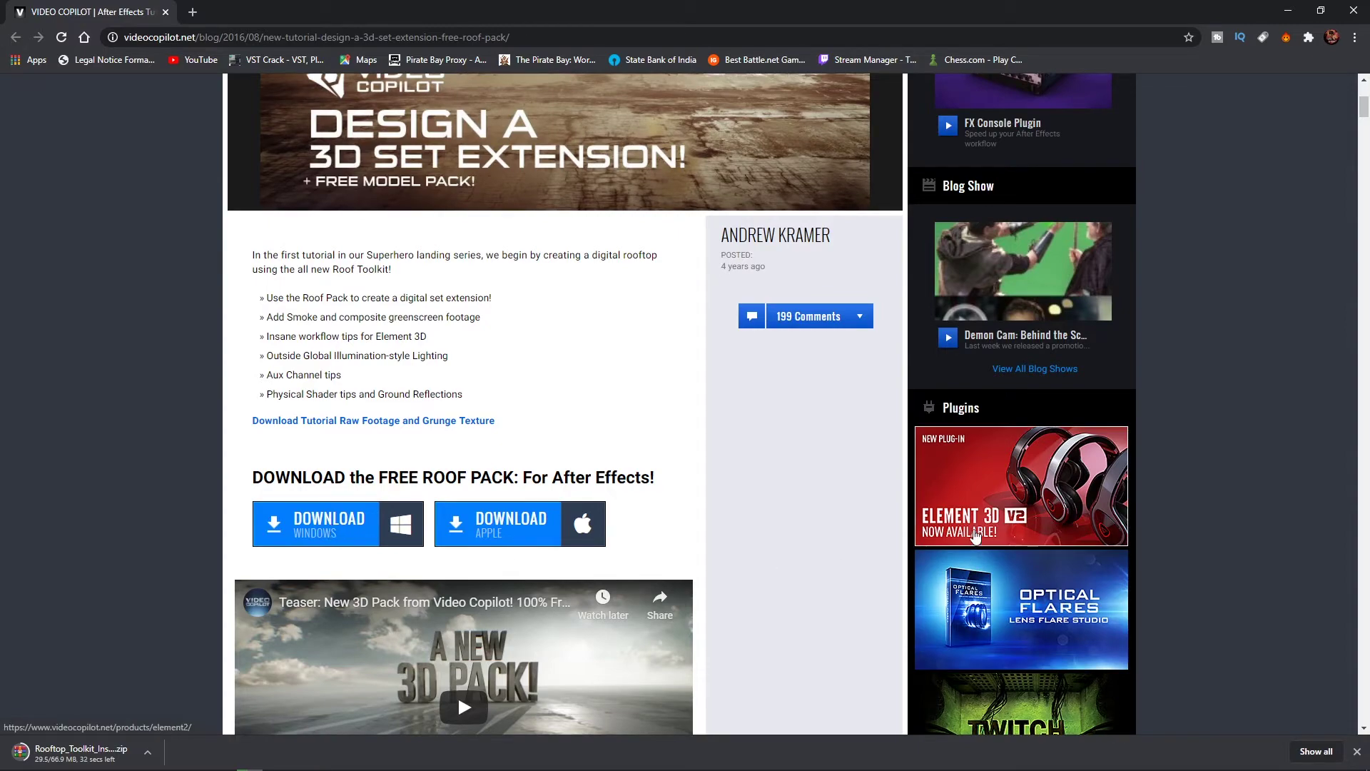
pyautogui.scroll(-3, 975, 536)
pyautogui.scroll(6, 481, 564)
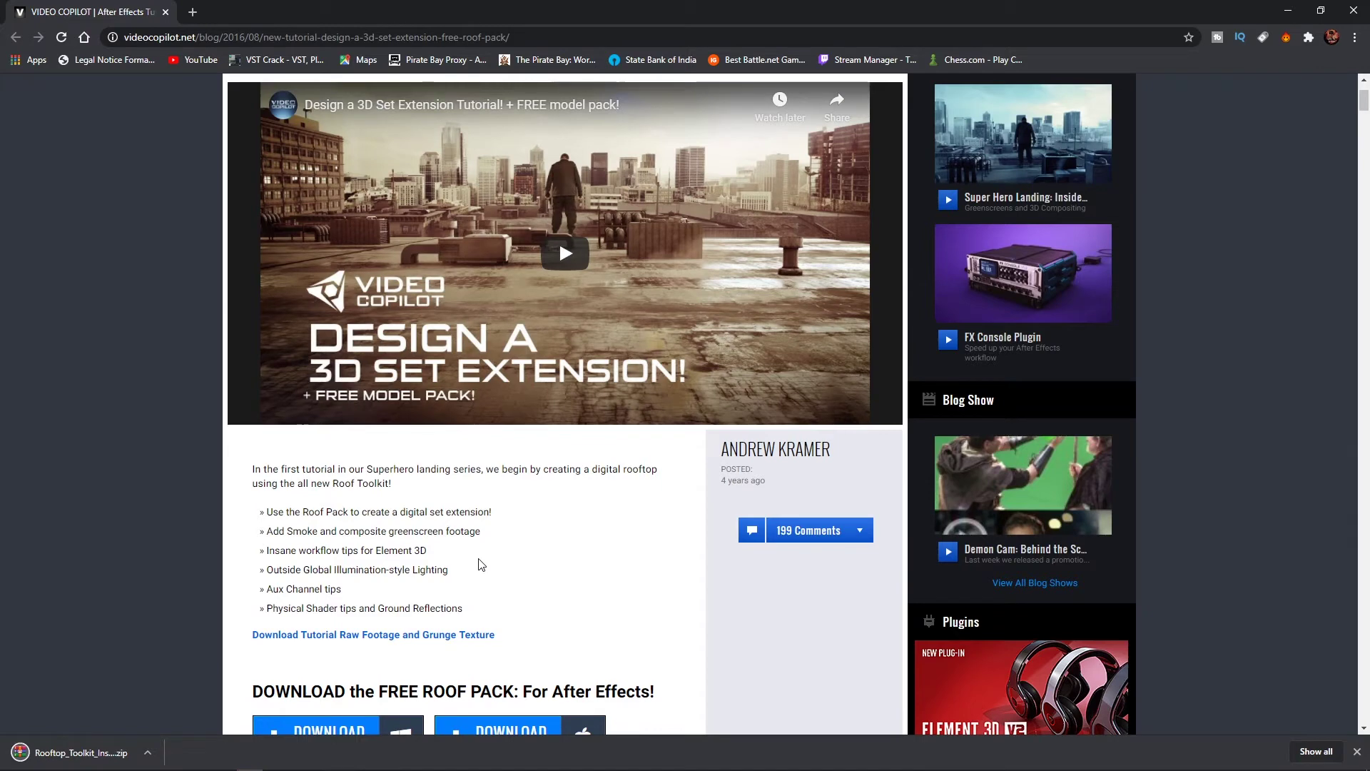
# Run RooftopToolkitInstaller from the downloaded zip through to Finish, then close WinRAR
pyautogui.click(98, 758)
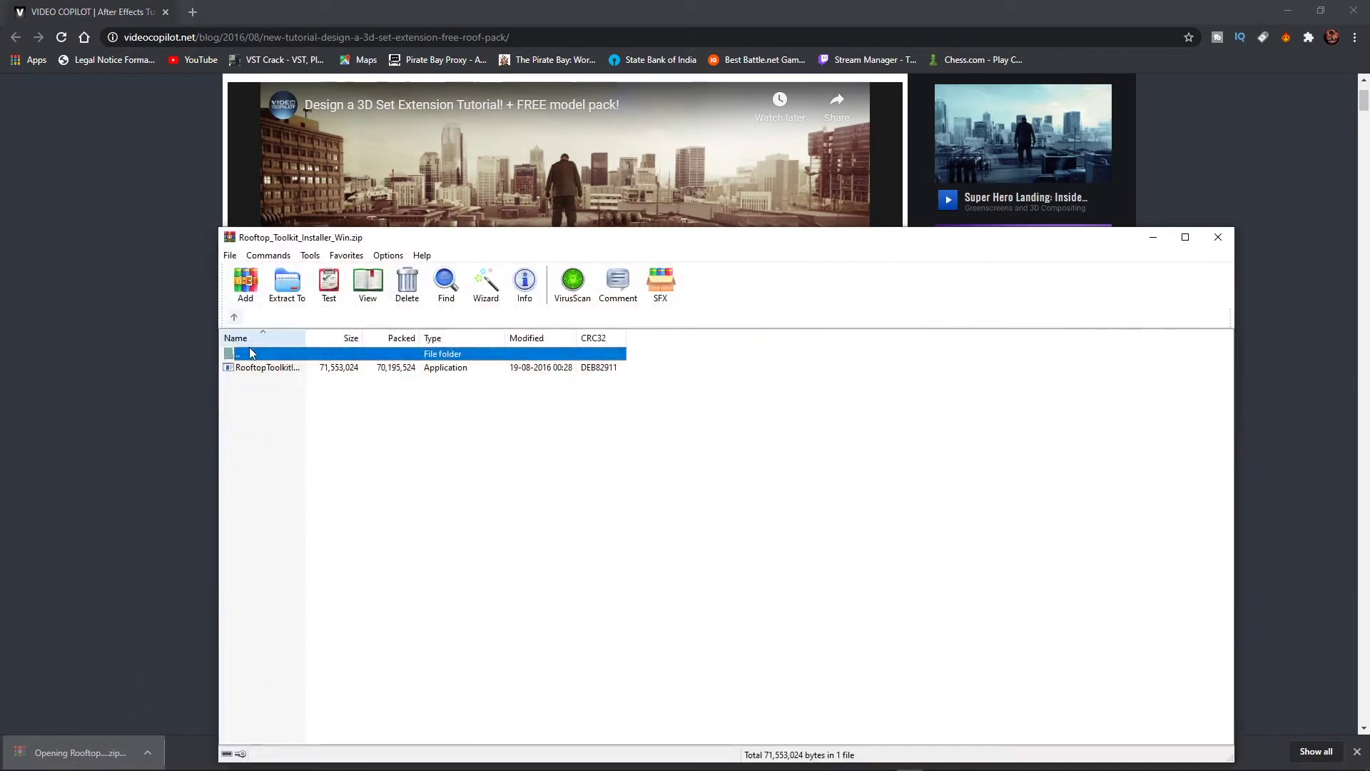
pyautogui.doubleClick(278, 368)
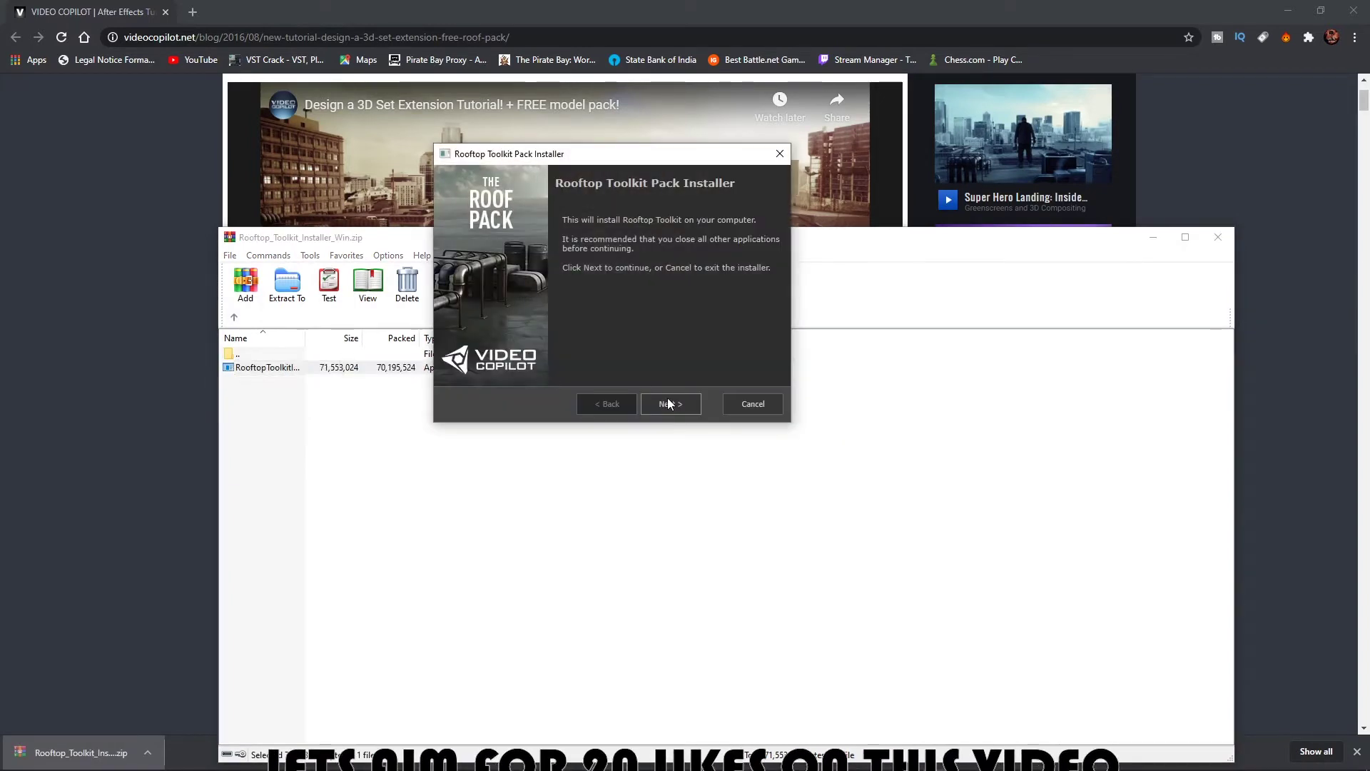
pyautogui.click(666, 402)
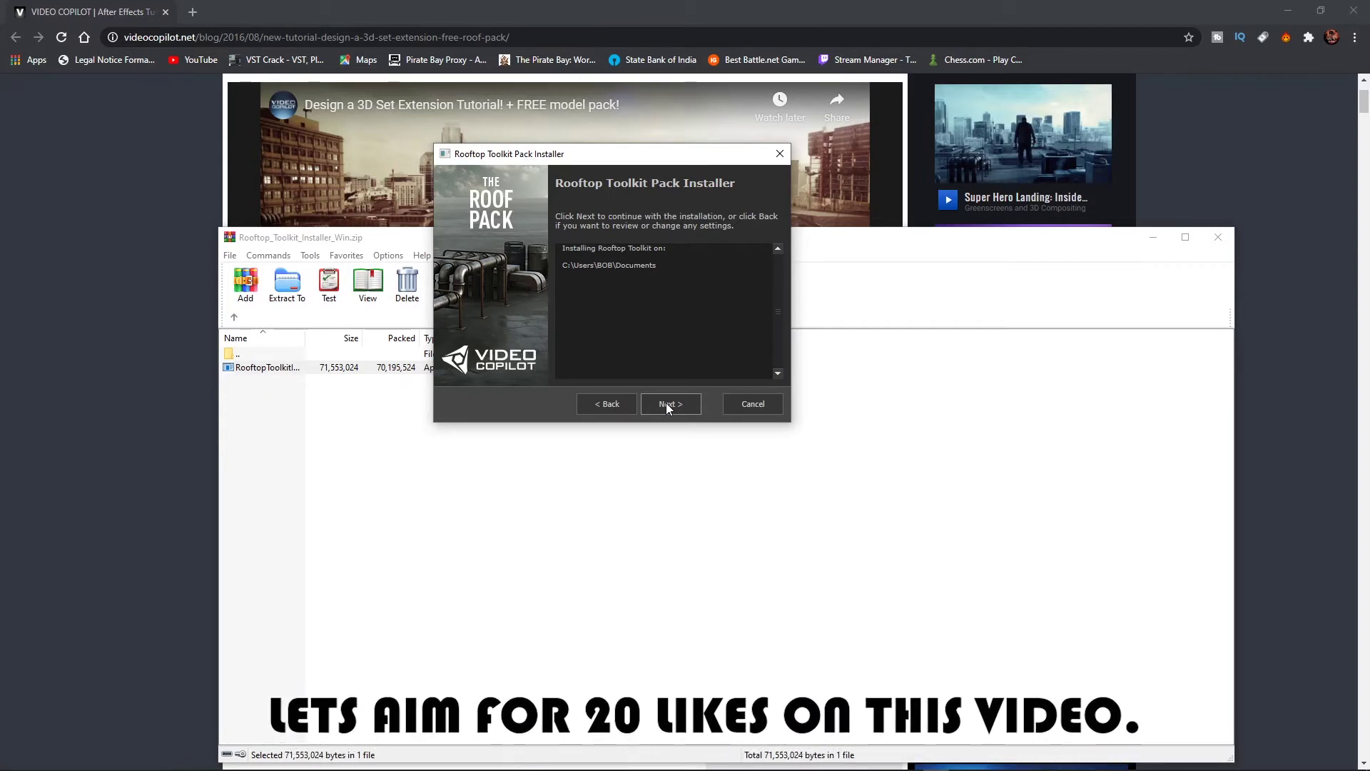
pyautogui.click(666, 403)
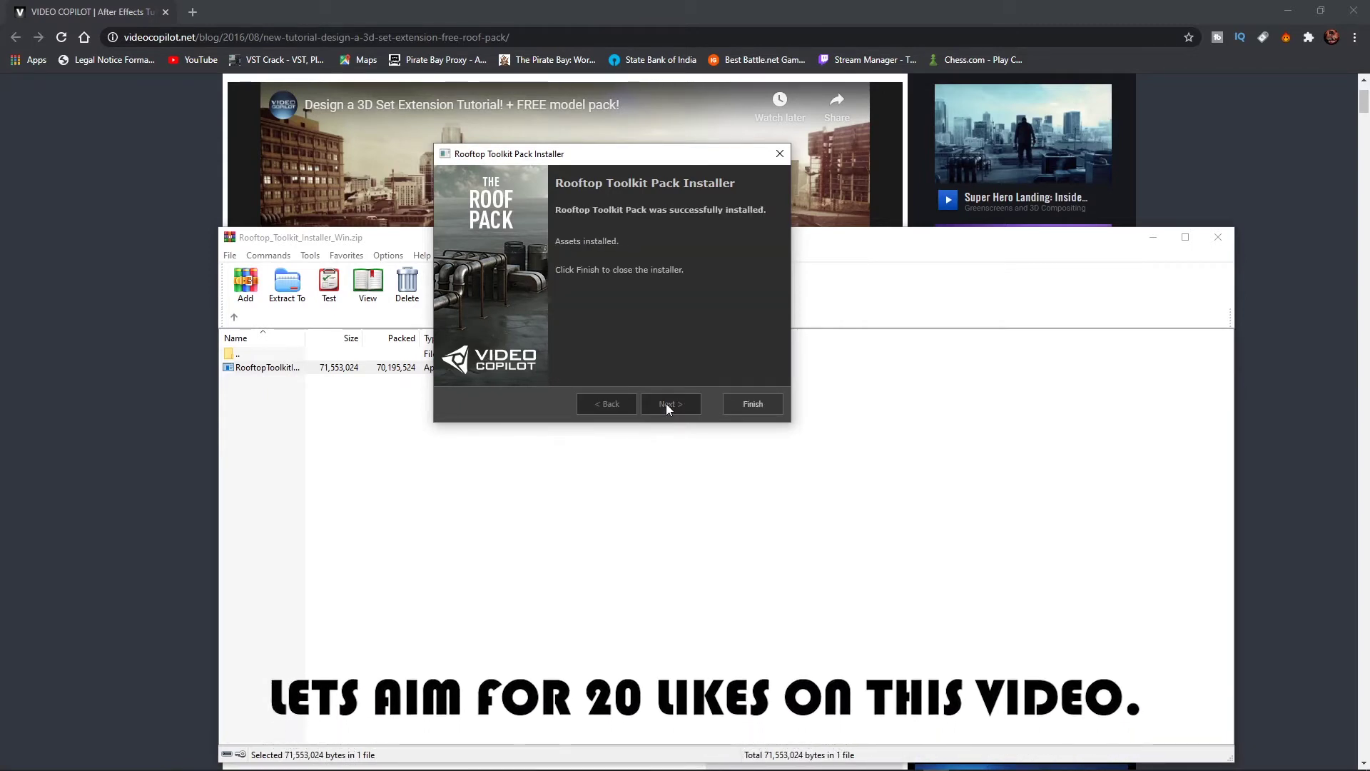
pyautogui.click(752, 404)
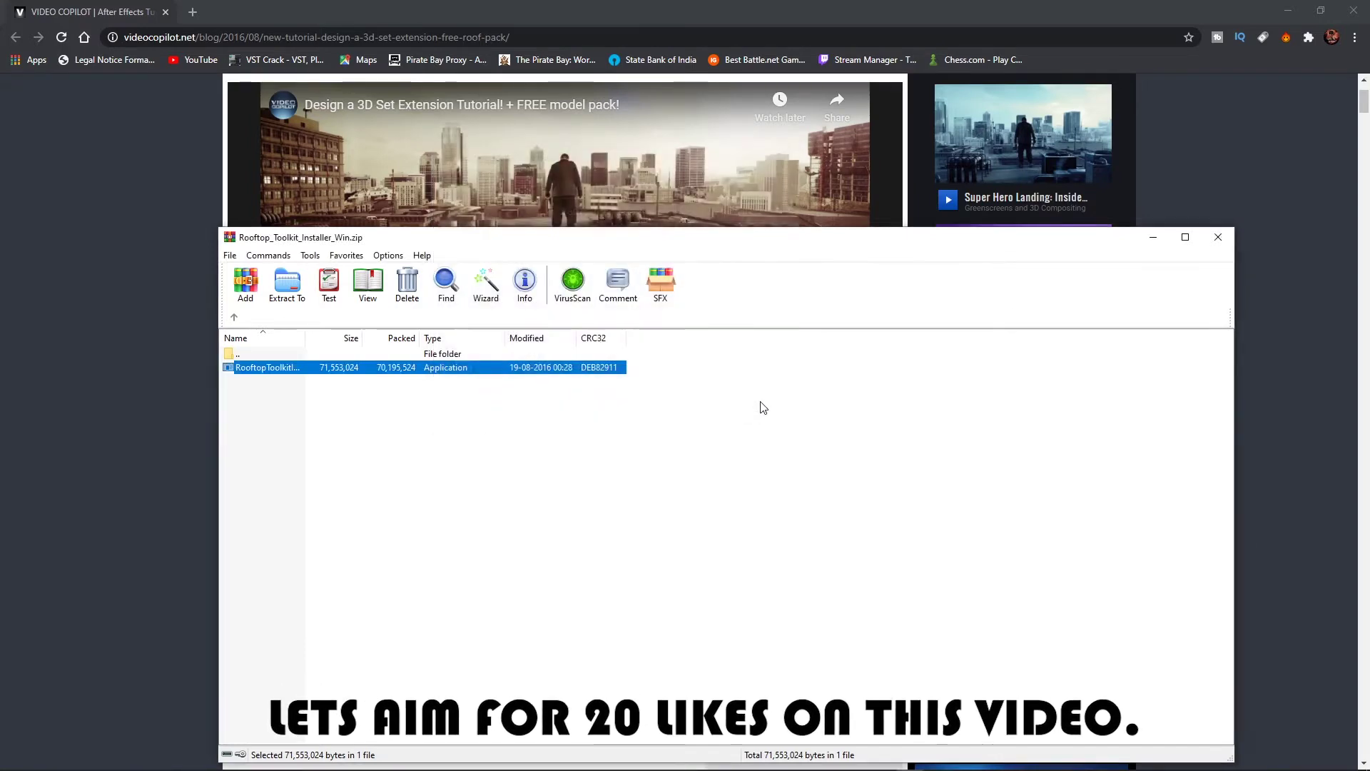
pyautogui.click(1218, 237)
# Minimize Chrome and maximize the After Effects window to full screen
pyautogui.click(1288, 10)
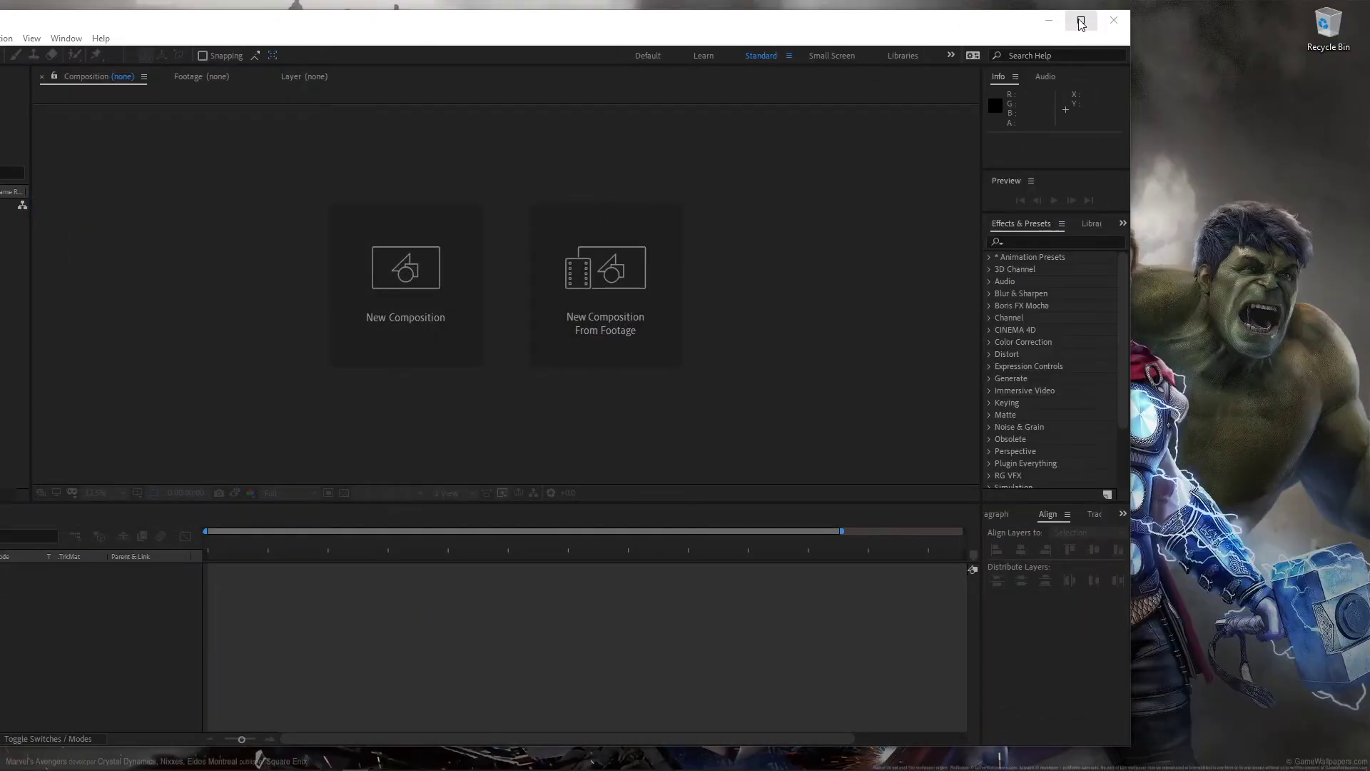
pyautogui.click(1081, 21)
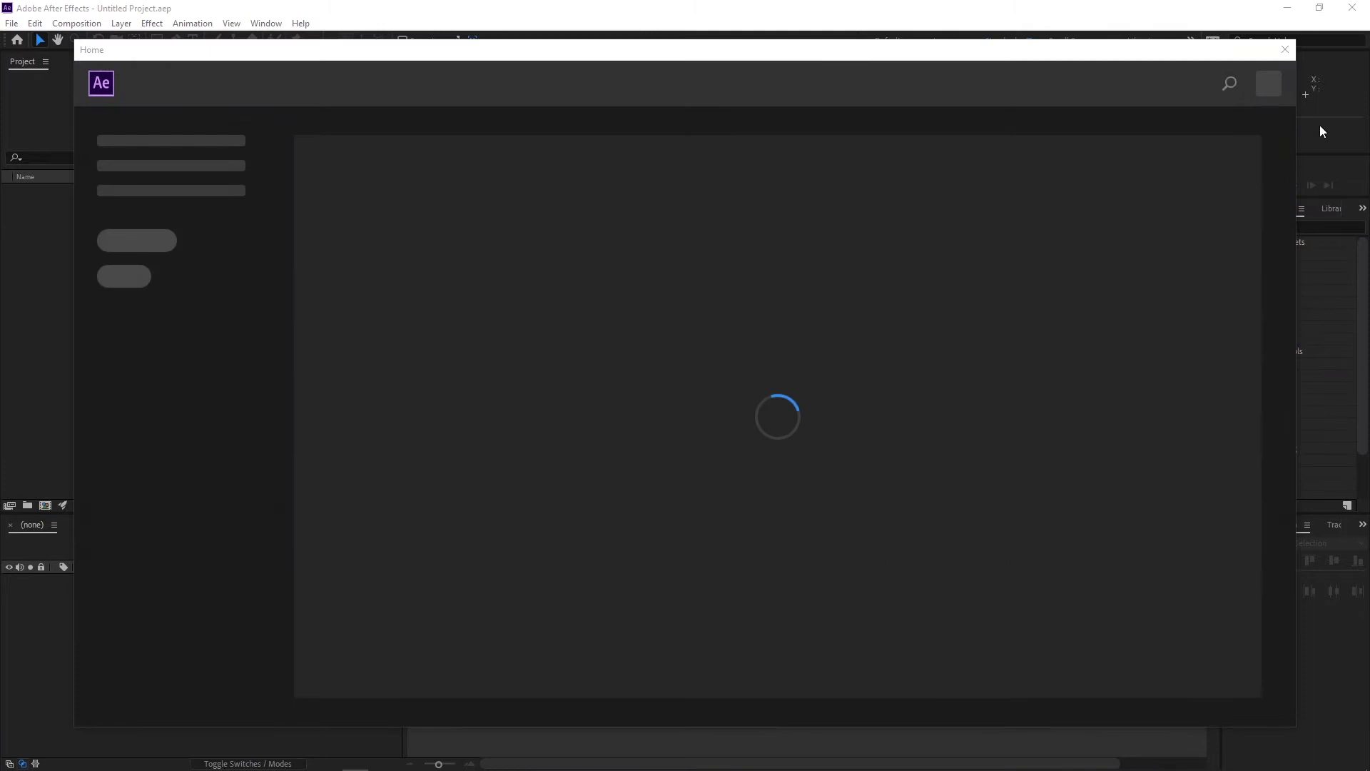
# Create Comp 1 containing a Black Solid 1 layer, and fit the composition in the viewer
pyautogui.click(1285, 49)
pyautogui.click(646, 283)
pyautogui.click(778, 556)
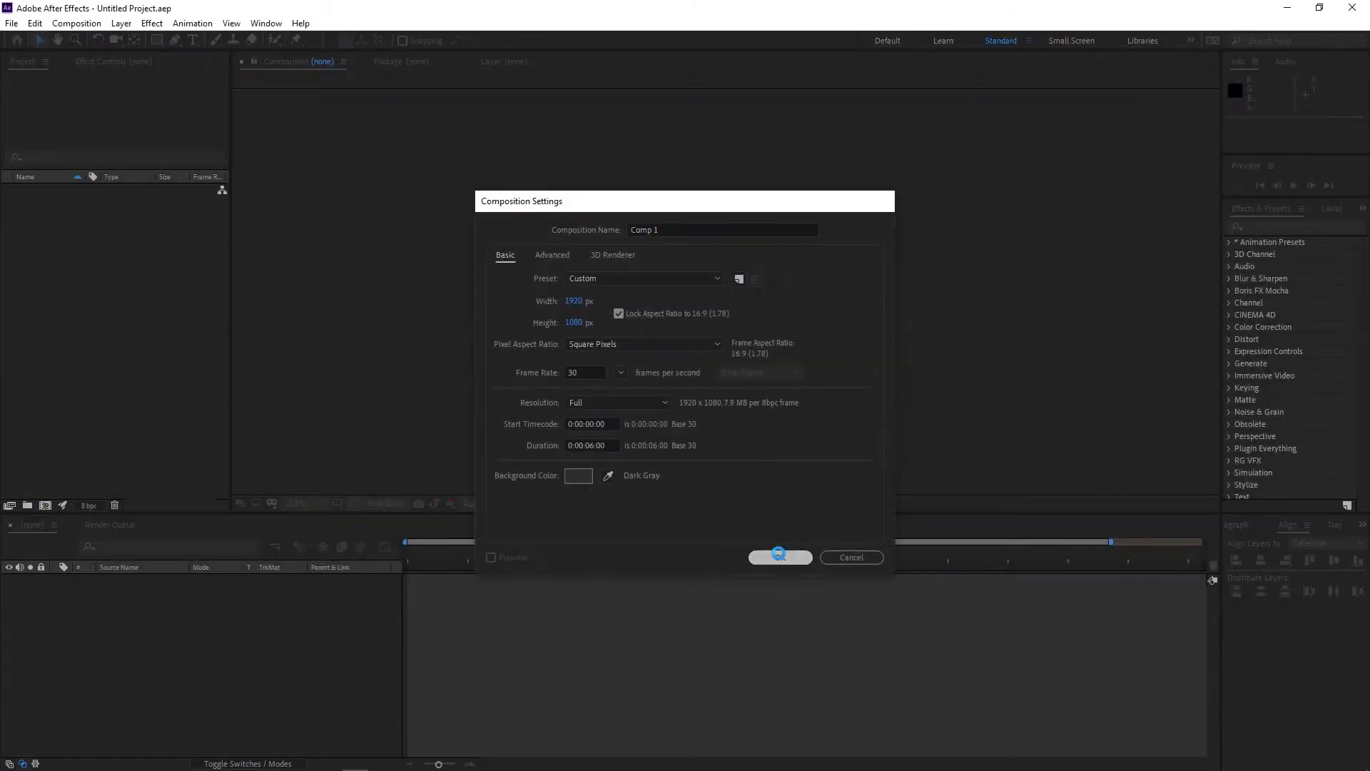
pyautogui.rightClick(365, 457)
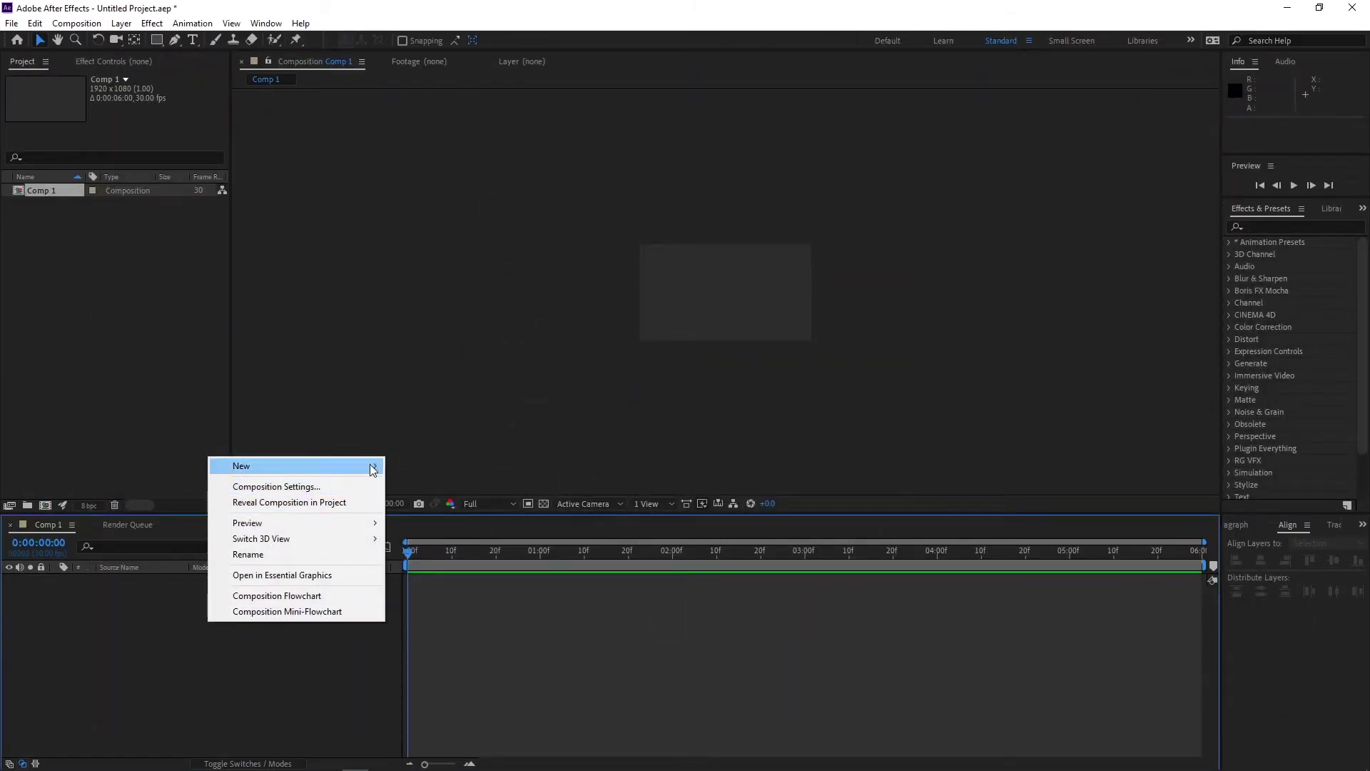
pyautogui.moveTo(373, 466)
pyautogui.click(410, 497)
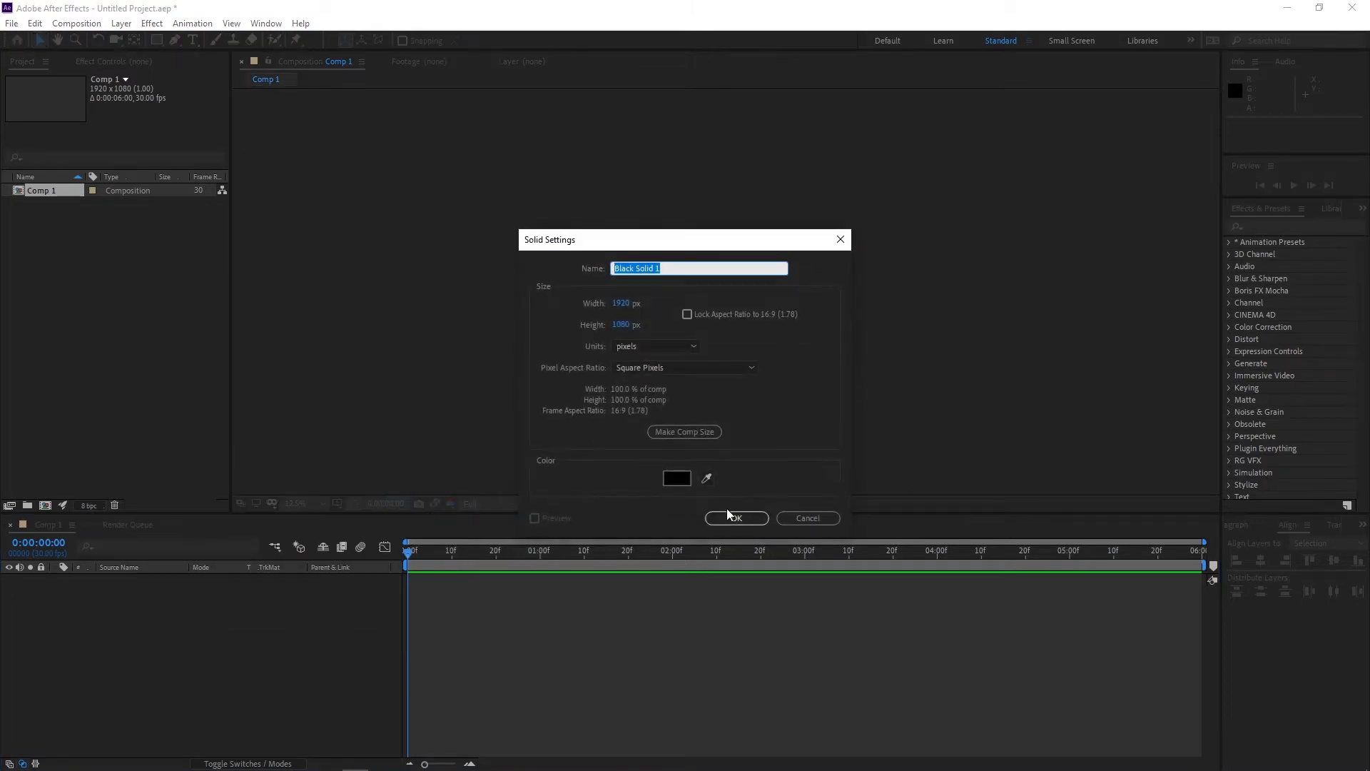
pyautogui.click(735, 517)
pyautogui.click(300, 503)
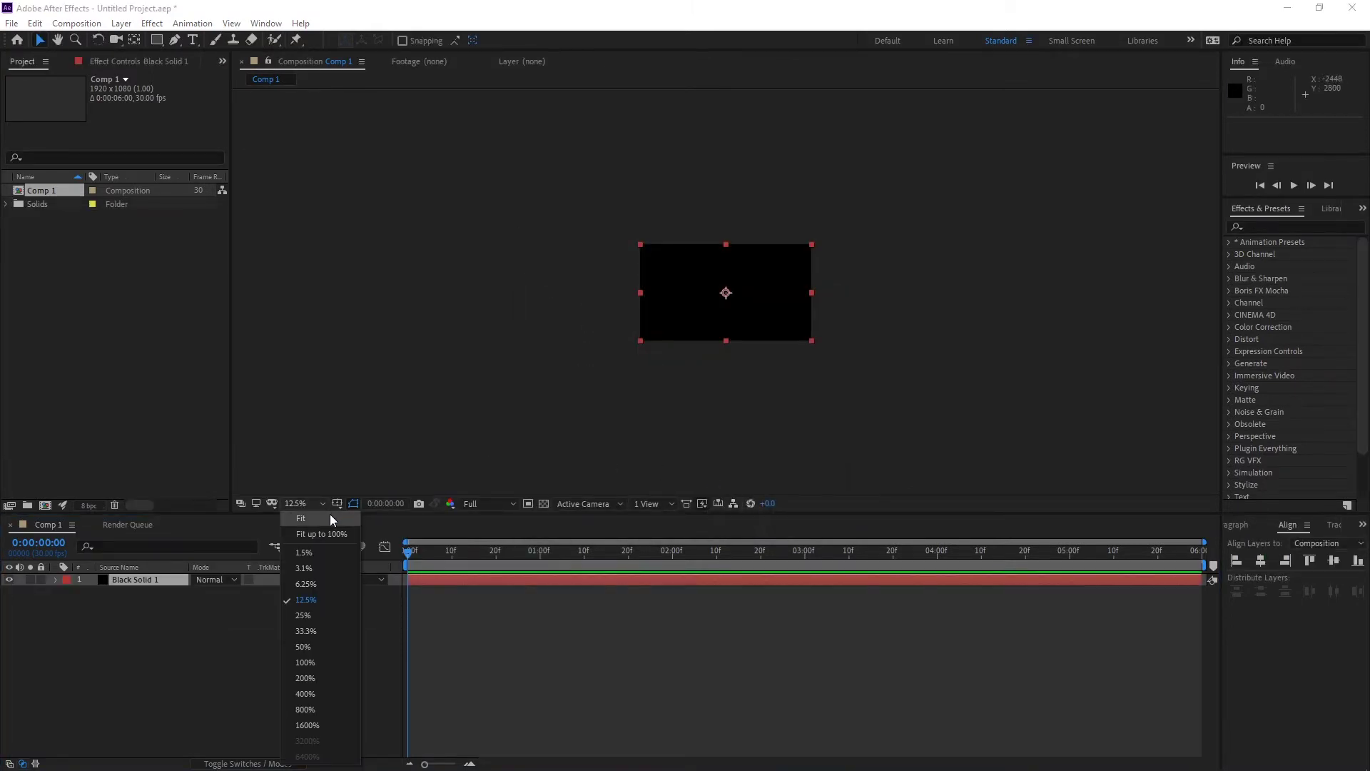
pyautogui.click(330, 519)
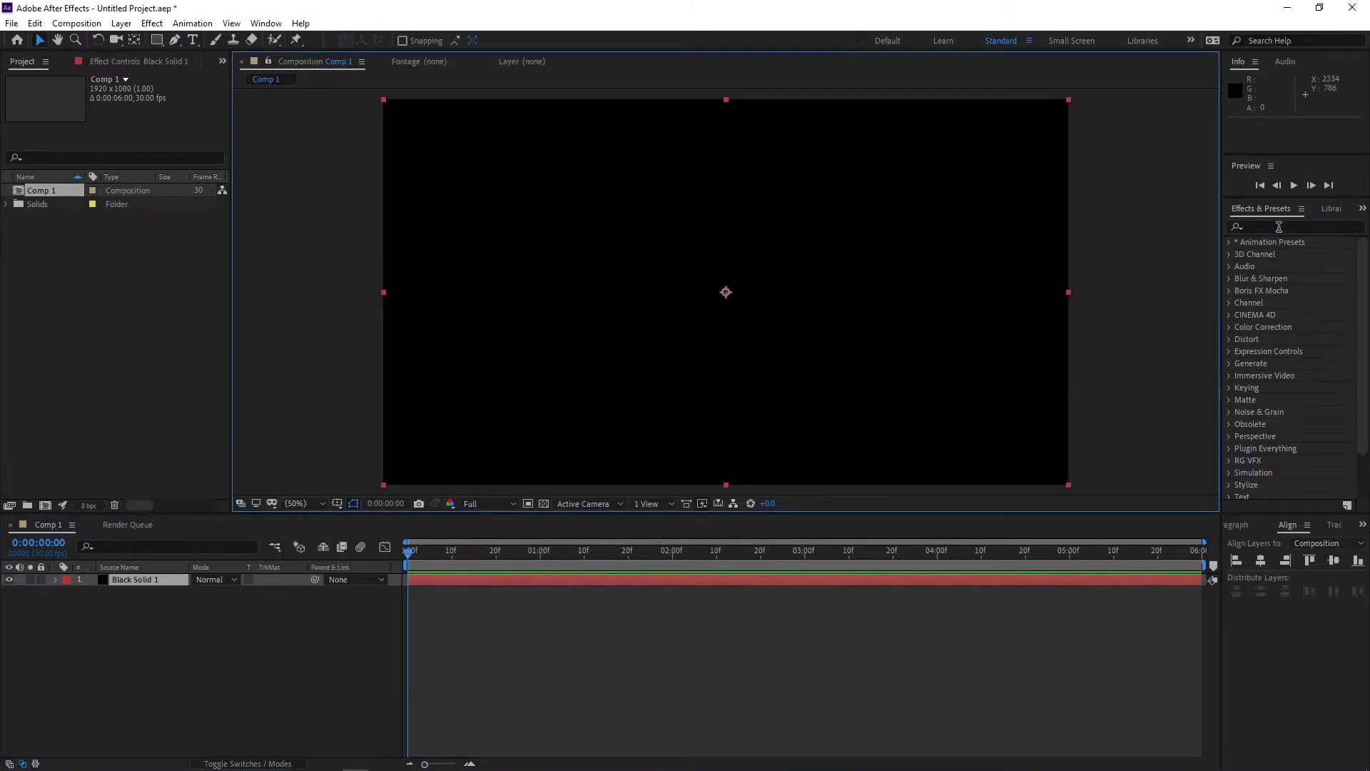
# Search Effects & Presets for 'ele' and apply Video Copilot's Element effect to Black Solid 1
pyautogui.click(1279, 227)
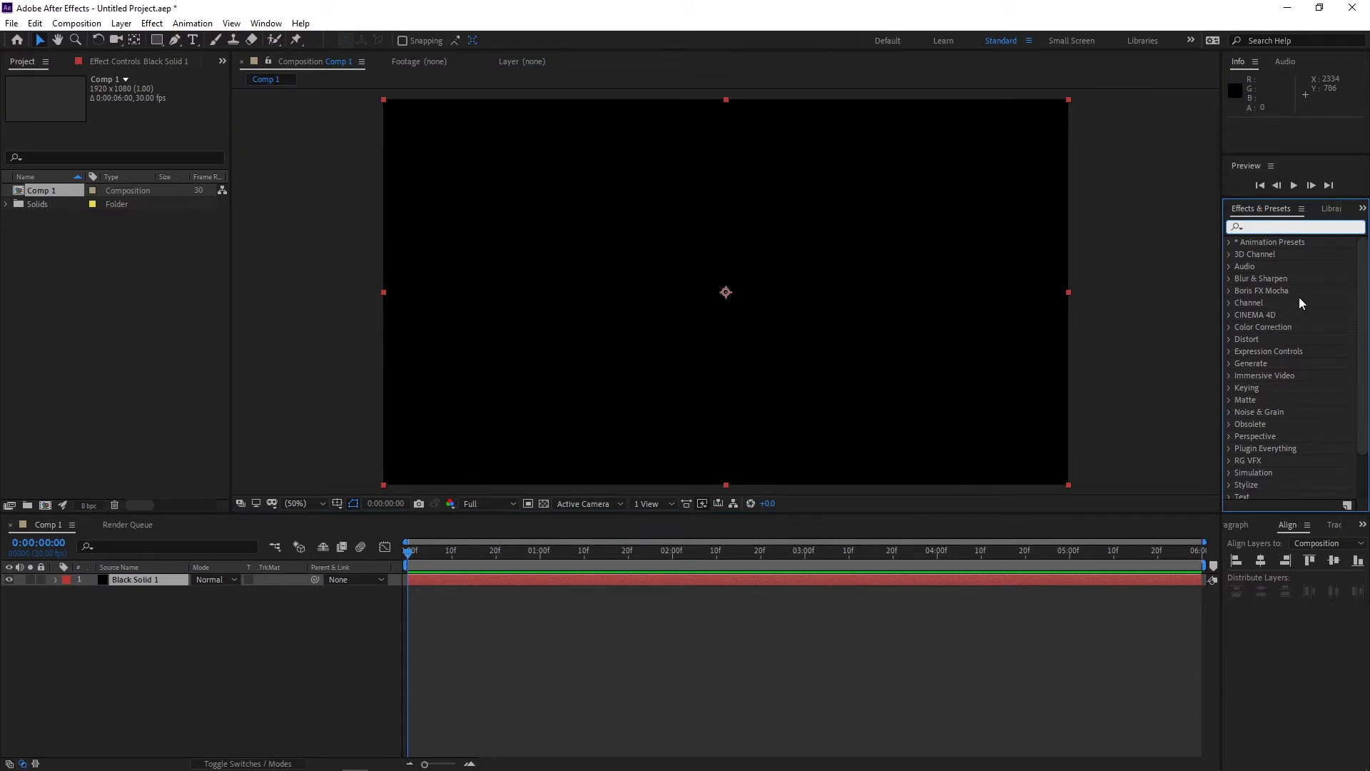
pyautogui.scroll(-2, 1300, 303)
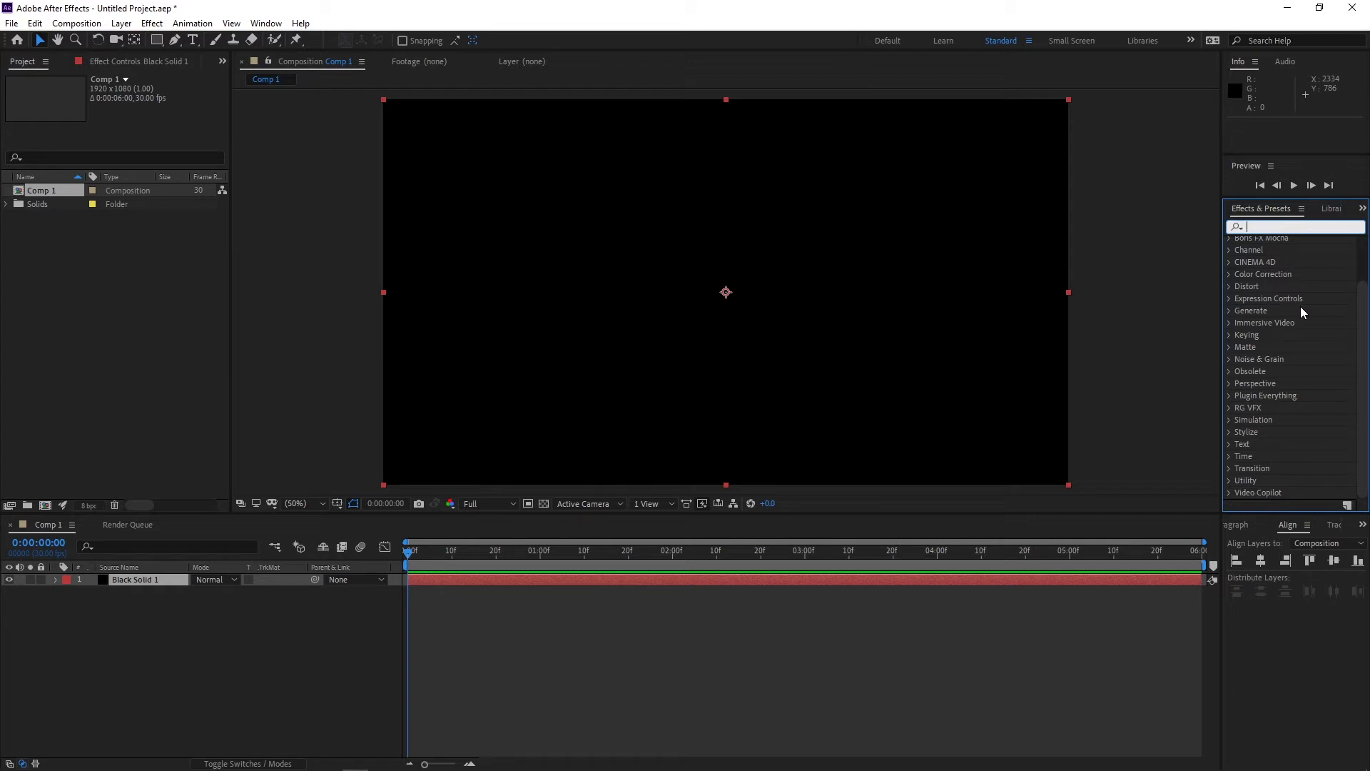
pyautogui.scroll(2, 1301, 307)
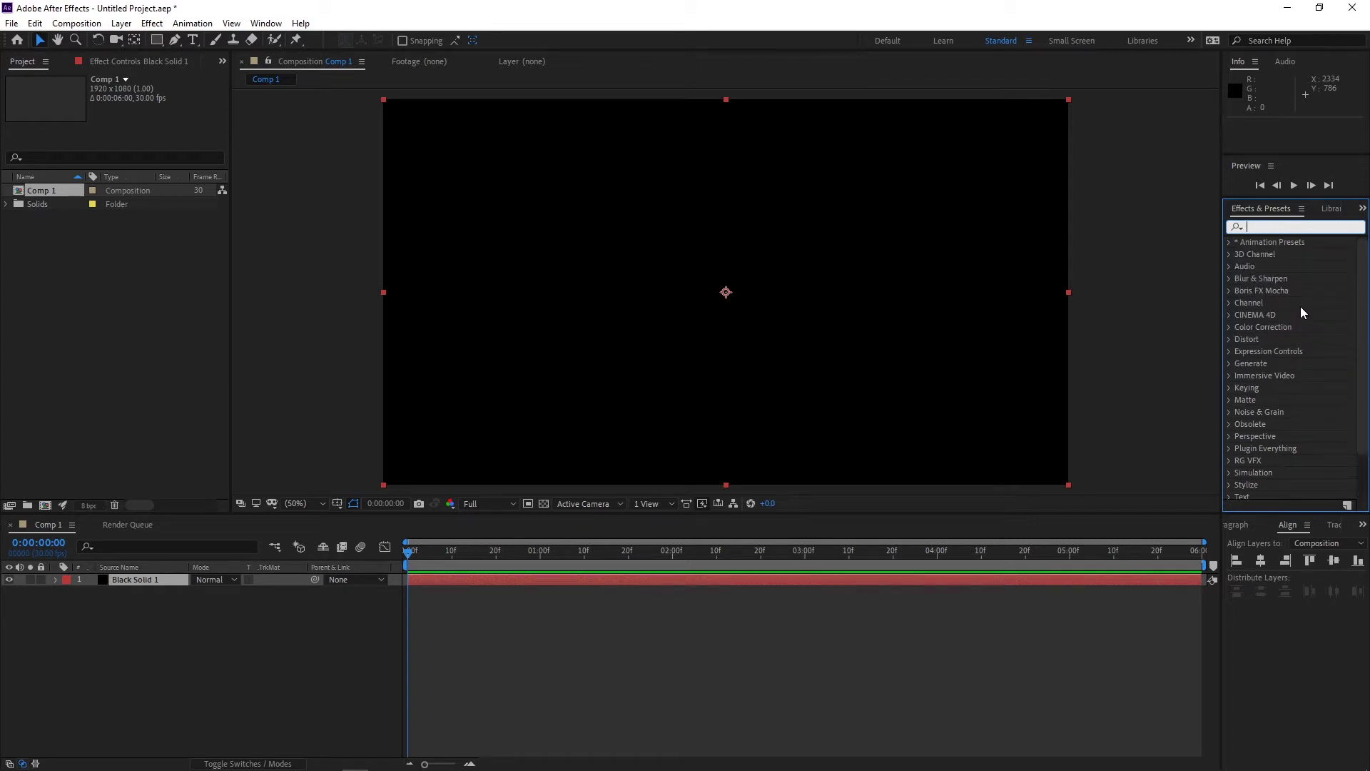
pyautogui.write('ele')
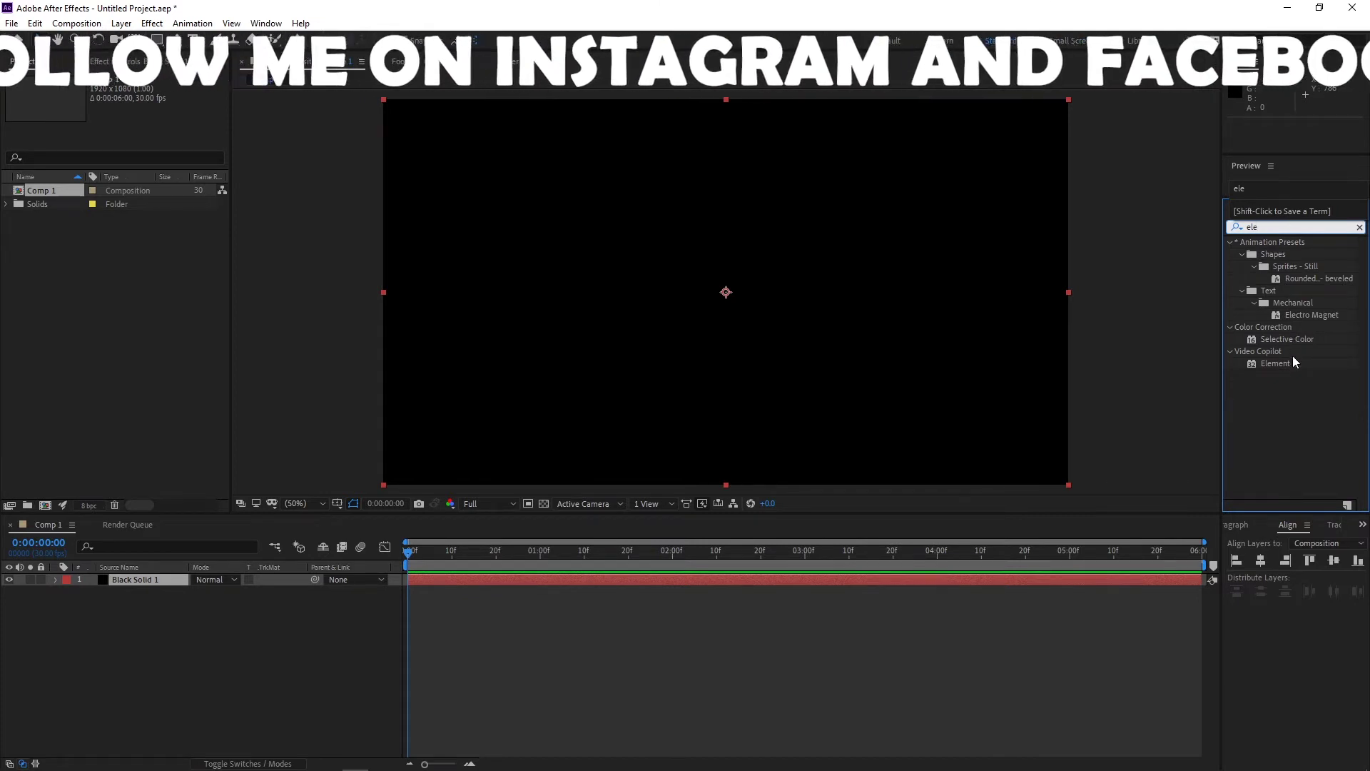
pyautogui.moveTo(1284, 363); pyautogui.dragTo(740, 361)
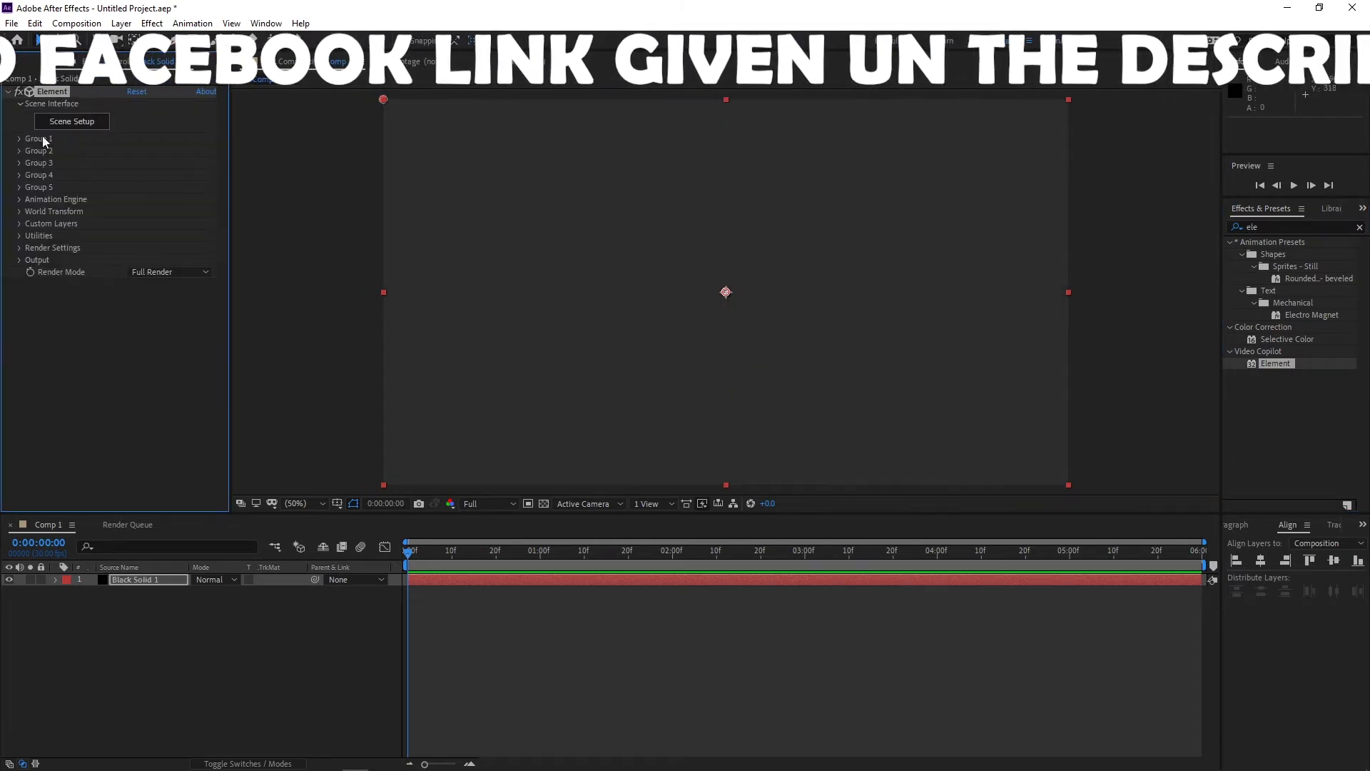
# Open Element's Scene Setup and list the Rooftop_Toolkit folder's 20 models in the Model Browser
pyautogui.click(90, 126)
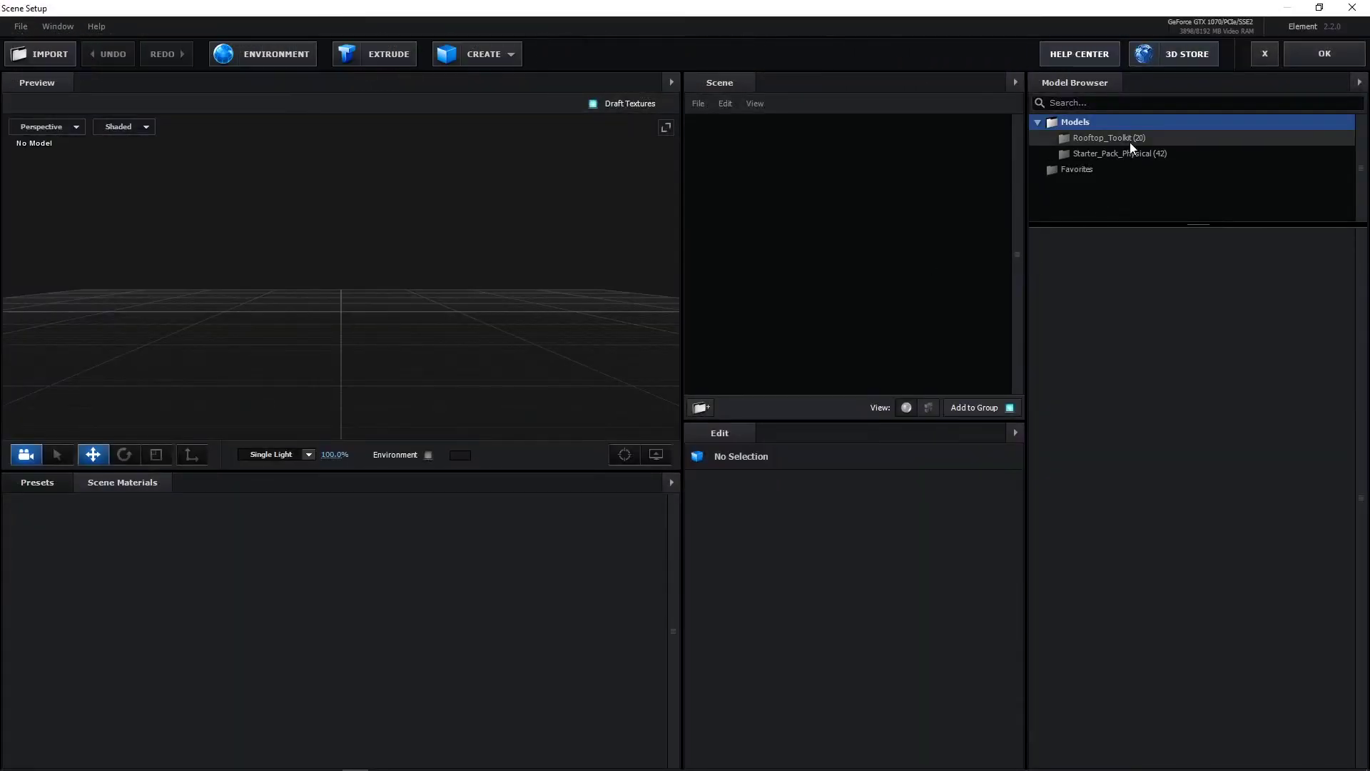
pyautogui.click(1128, 150)
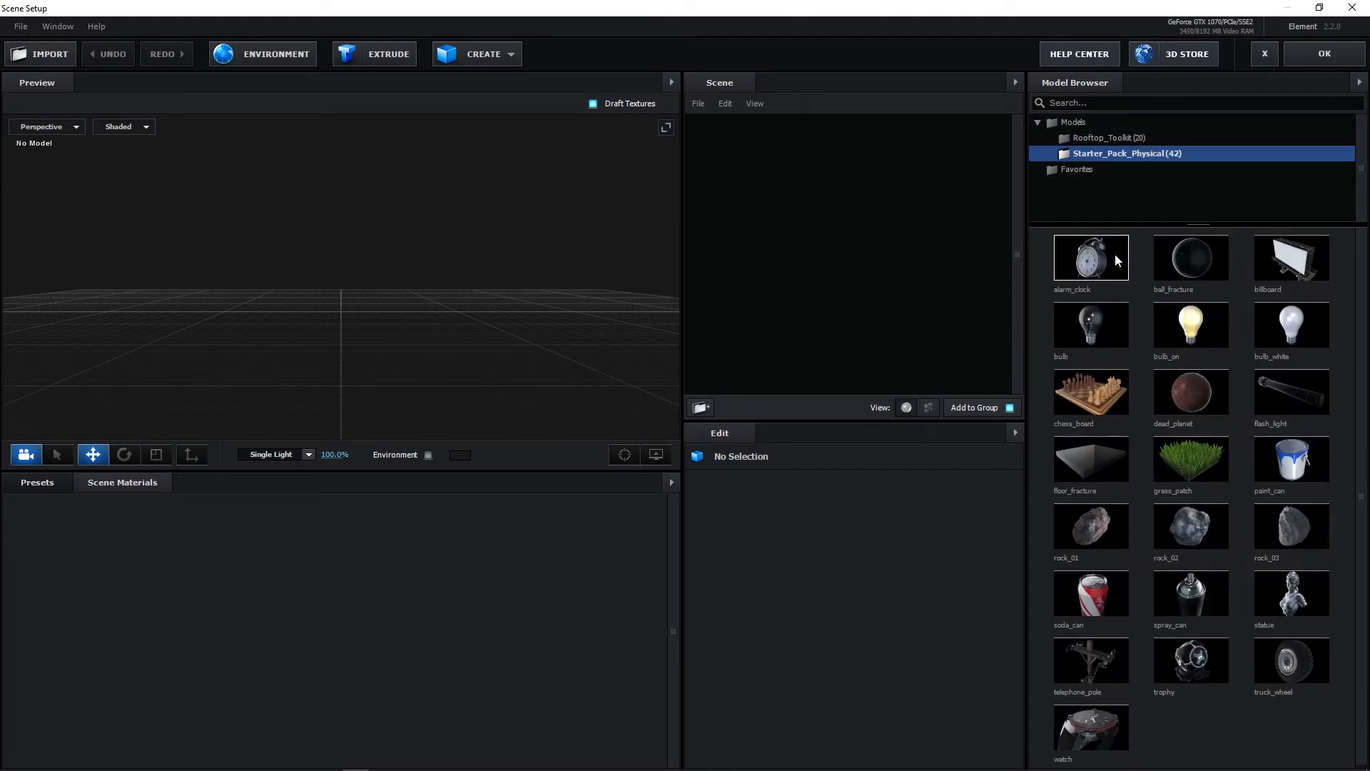
pyautogui.click(1065, 123)
pyautogui.click(1079, 138)
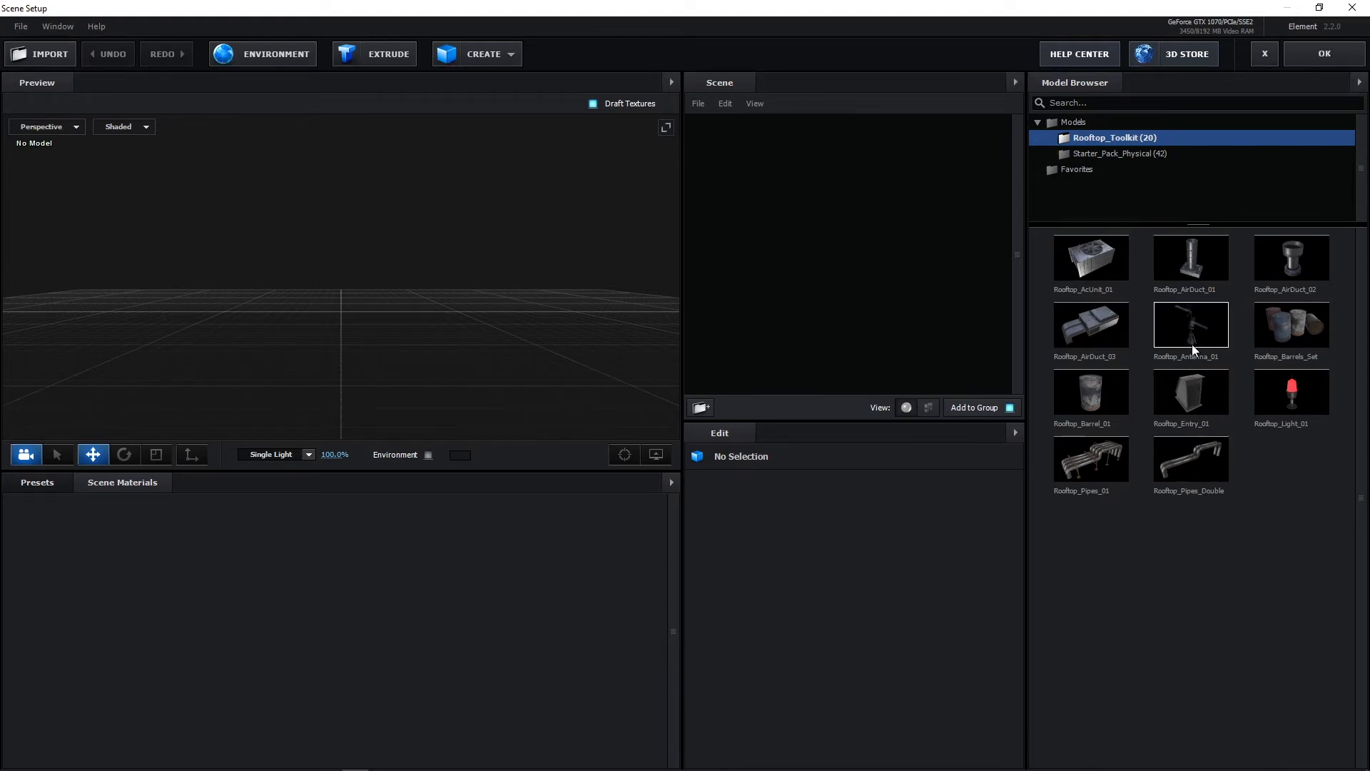
# Drop Rooftop_Antenna_01 (alignment From Model) and Rooftop_AcUnit_01 into the Preview viewport, orbiting to inspect each
pyautogui.moveTo(1192, 344); pyautogui.dragTo(447, 344)
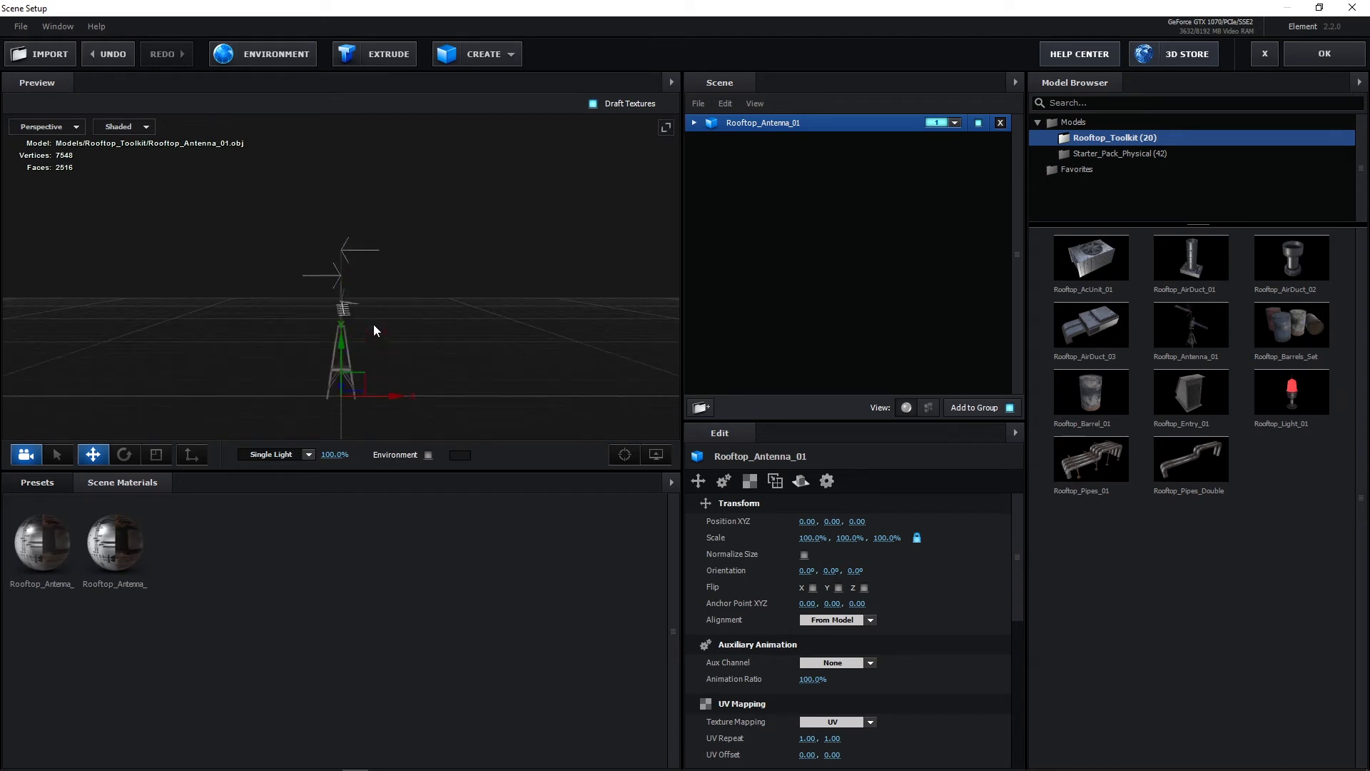
pyautogui.moveTo(390, 343); pyautogui.dragTo(301, 430)
pyautogui.click(866, 619)
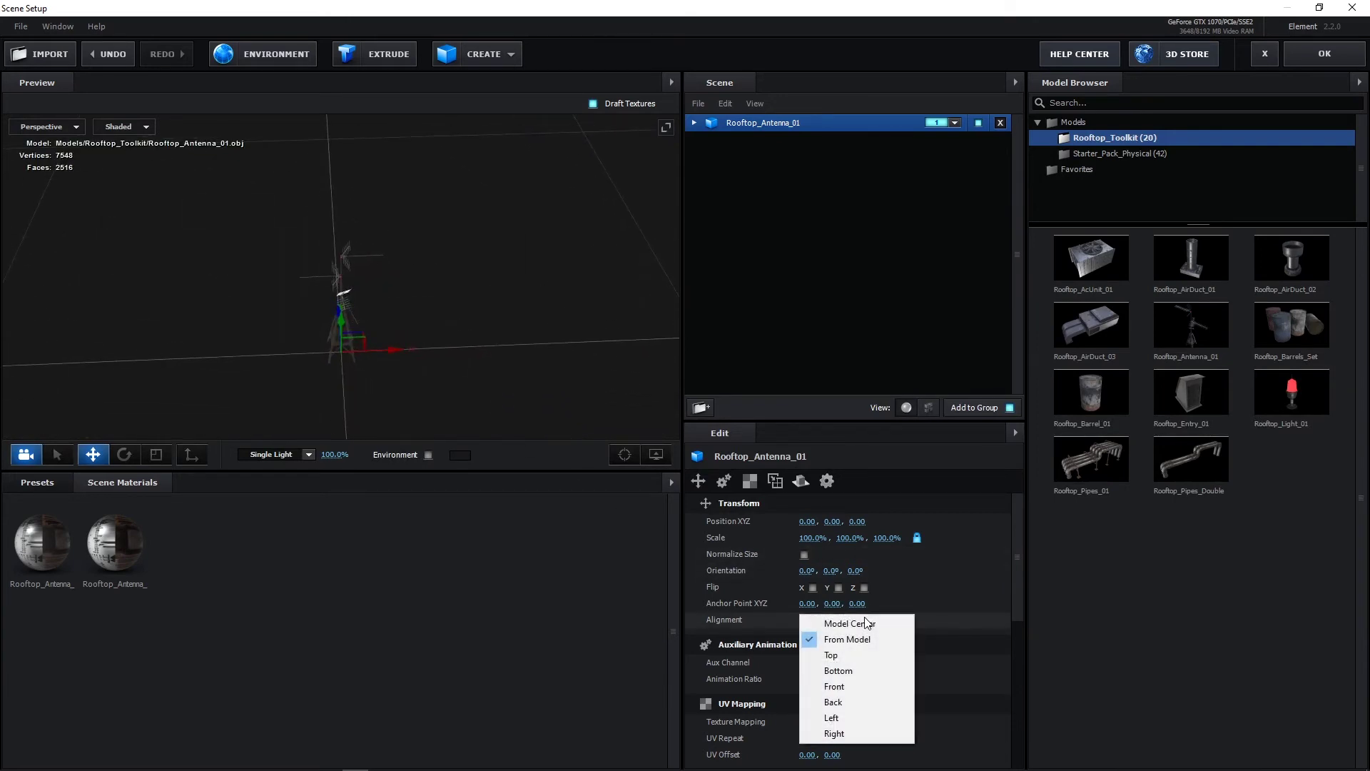
pyautogui.click(504, 353)
pyautogui.moveTo(504, 354); pyautogui.dragTo(326, 319)
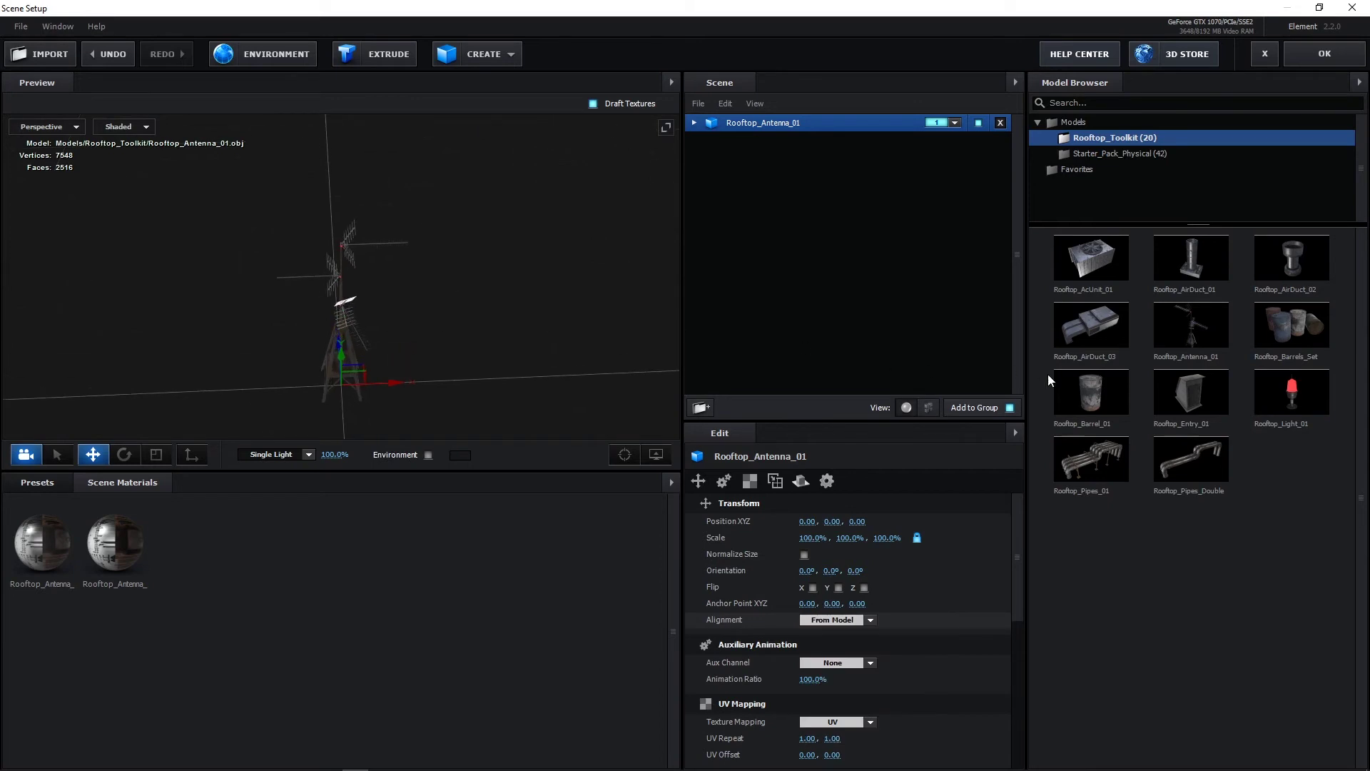
pyautogui.moveTo(1103, 284); pyautogui.dragTo(528, 297)
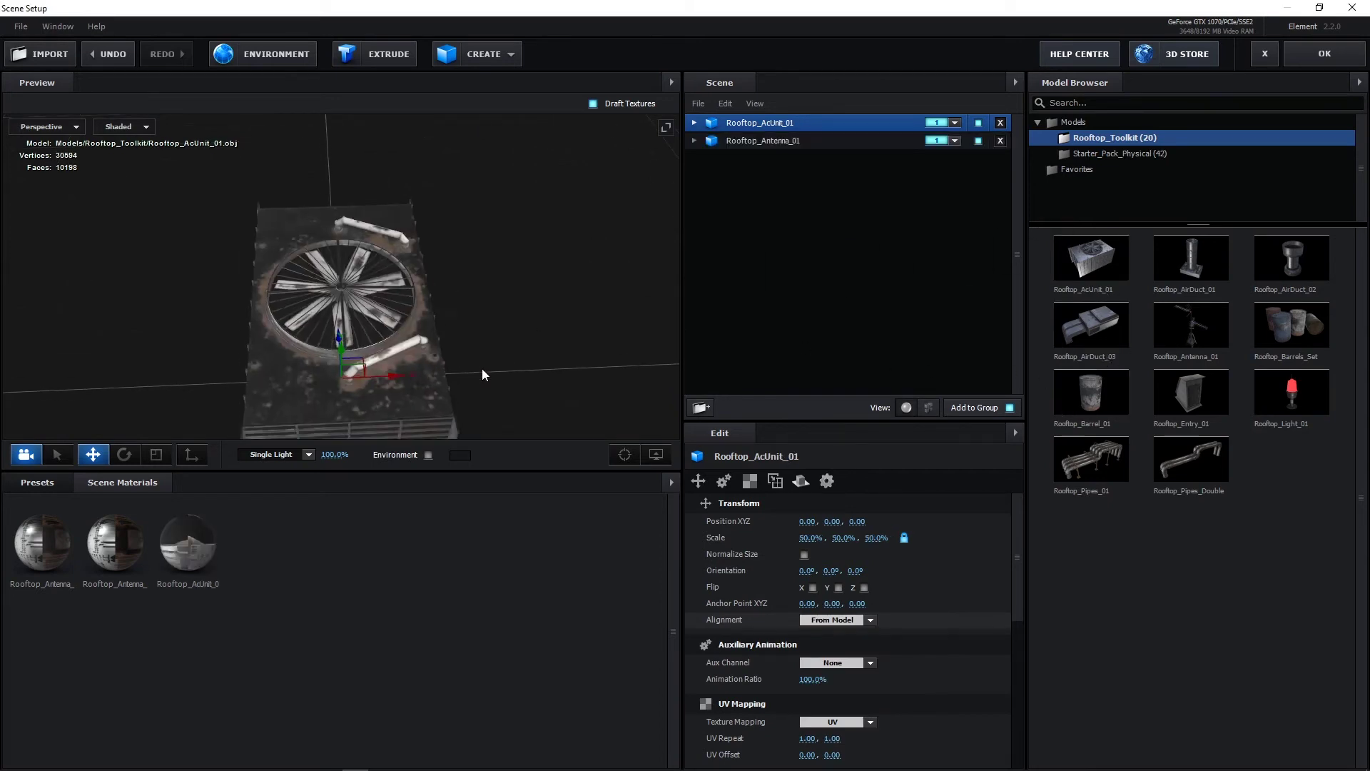
pyautogui.moveTo(482, 368); pyautogui.dragTo(468, 342)
pyautogui.scroll(-3, 466, 349)
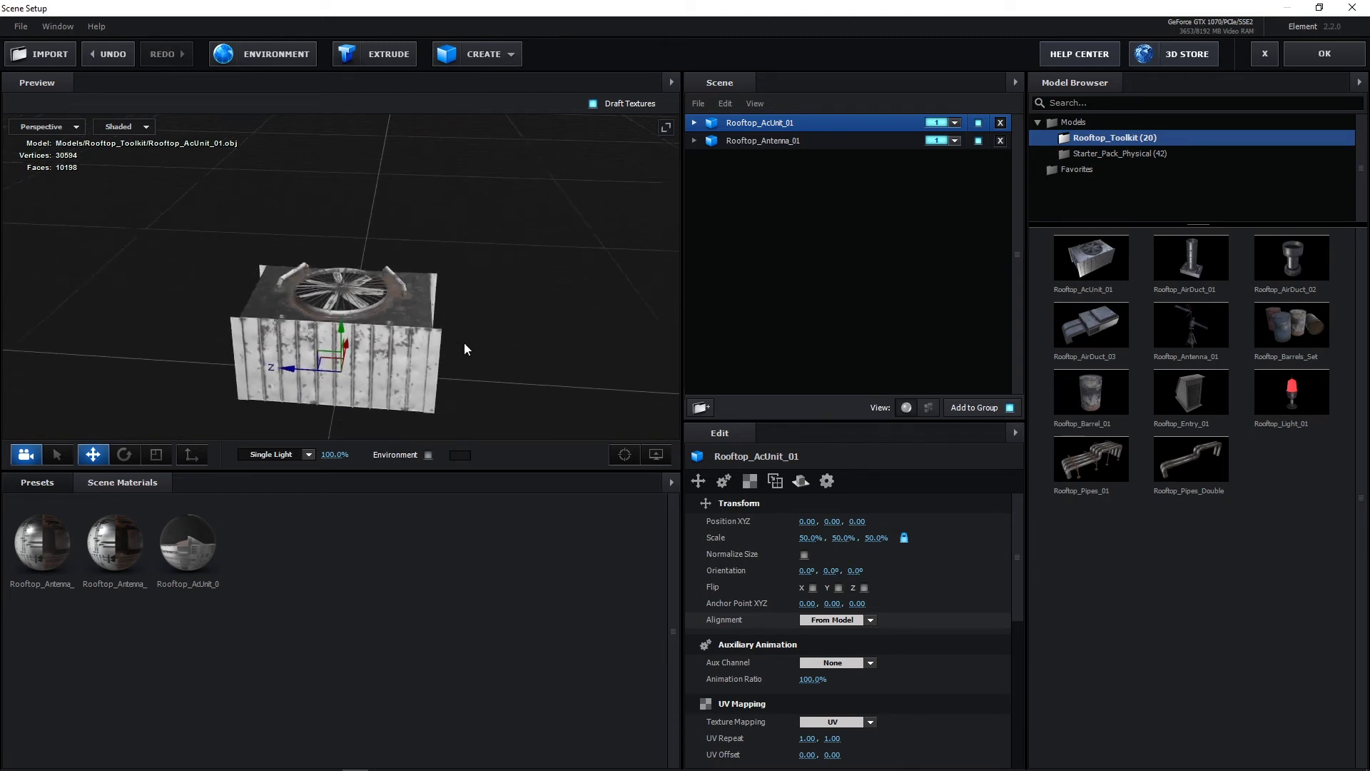
# Preview the Studio_warm, Garden_blurred, Roof_blurred and Basic_2K_08 environment maps on the AC unit
pyautogui.click(49, 486)
pyautogui.click(72, 550)
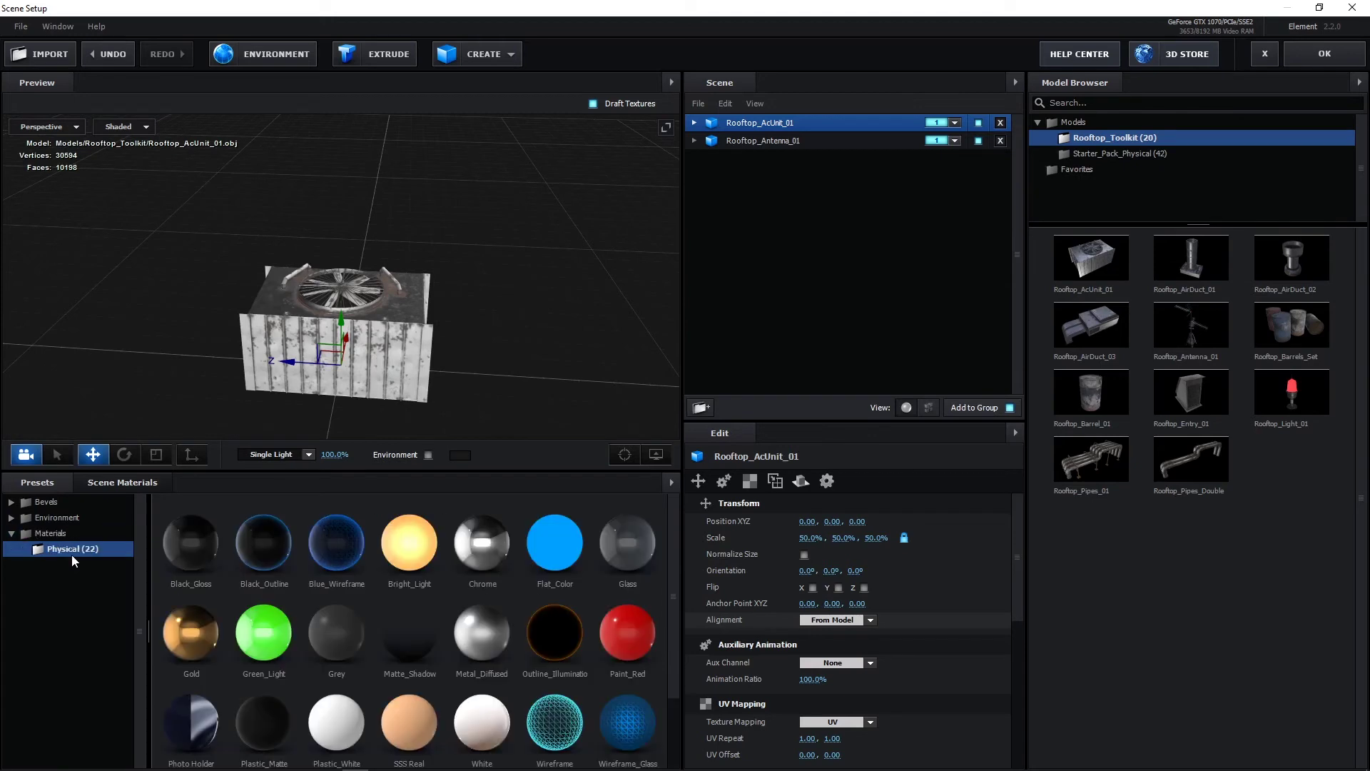
pyautogui.click(70, 516)
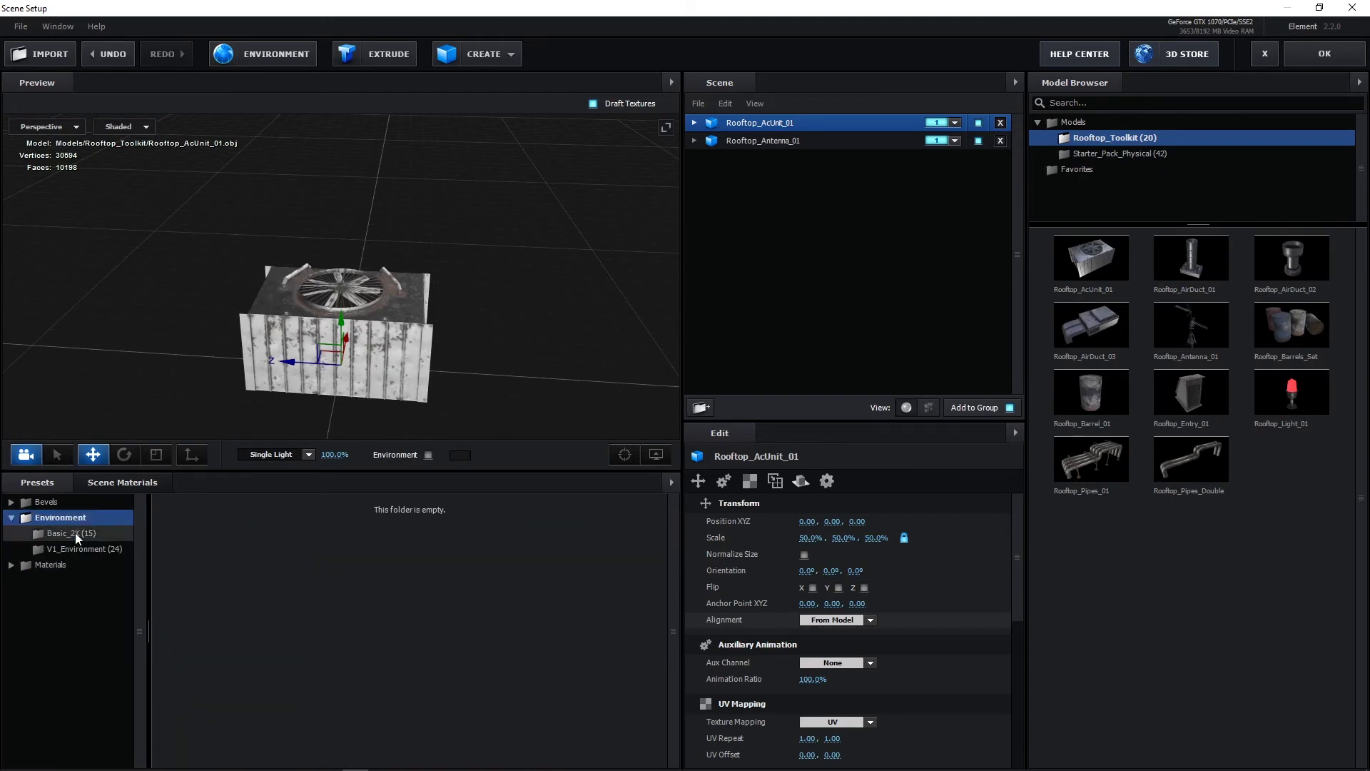
pyautogui.click(78, 545)
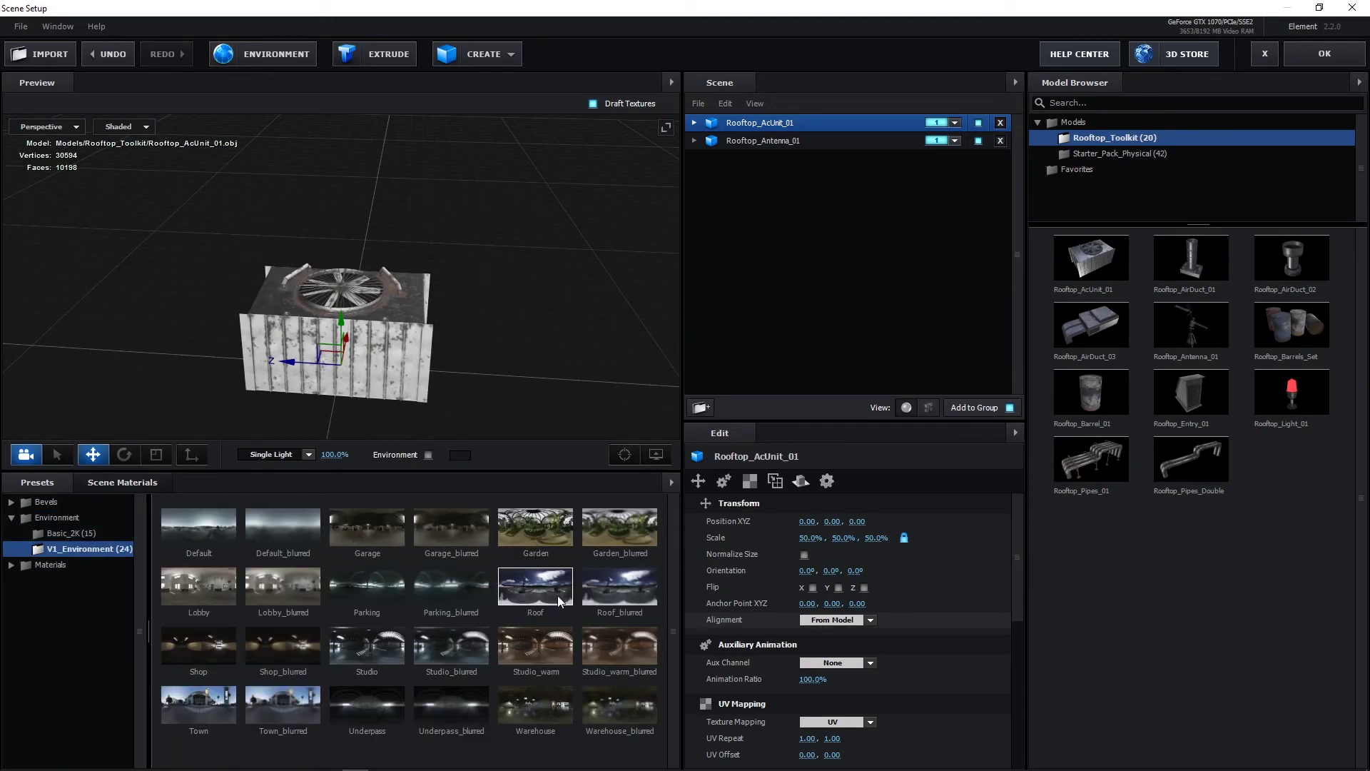
pyautogui.click(570, 631)
pyautogui.click(626, 538)
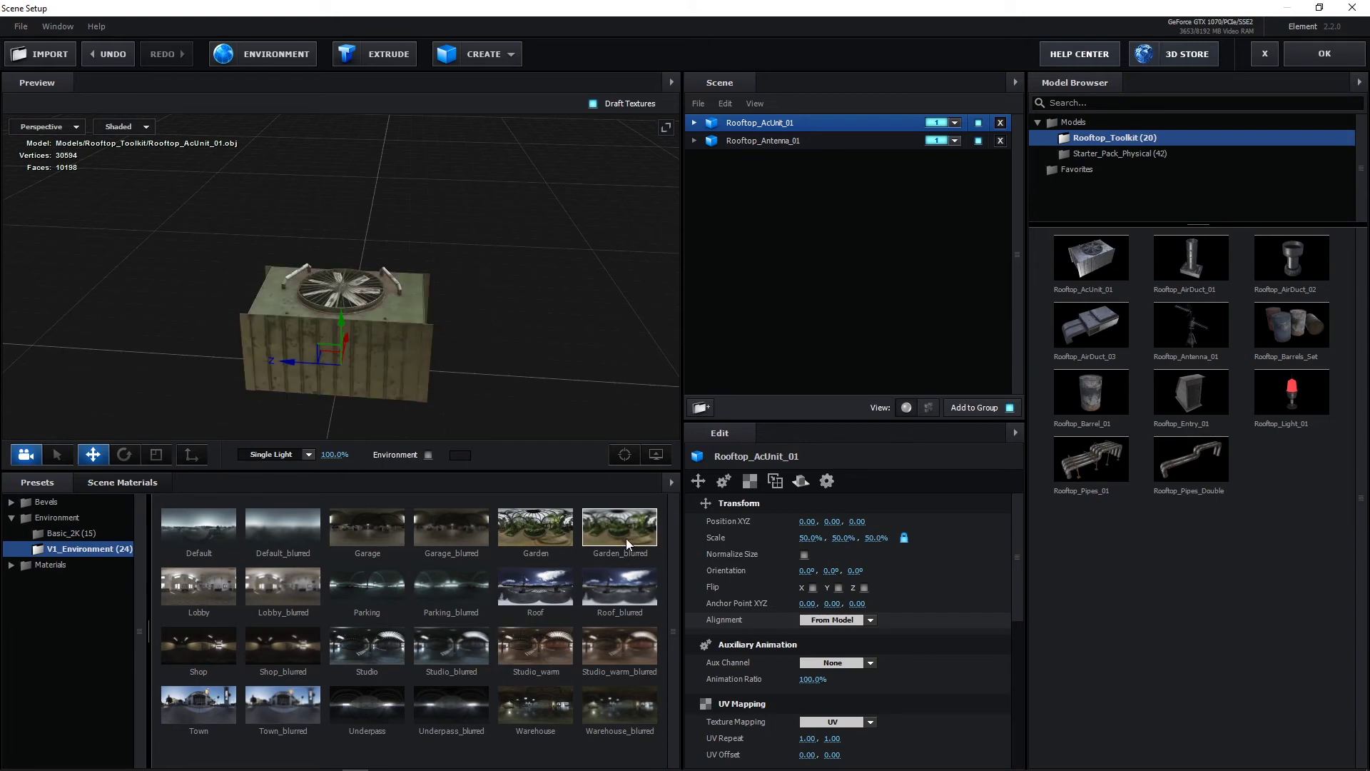
pyautogui.click(611, 572)
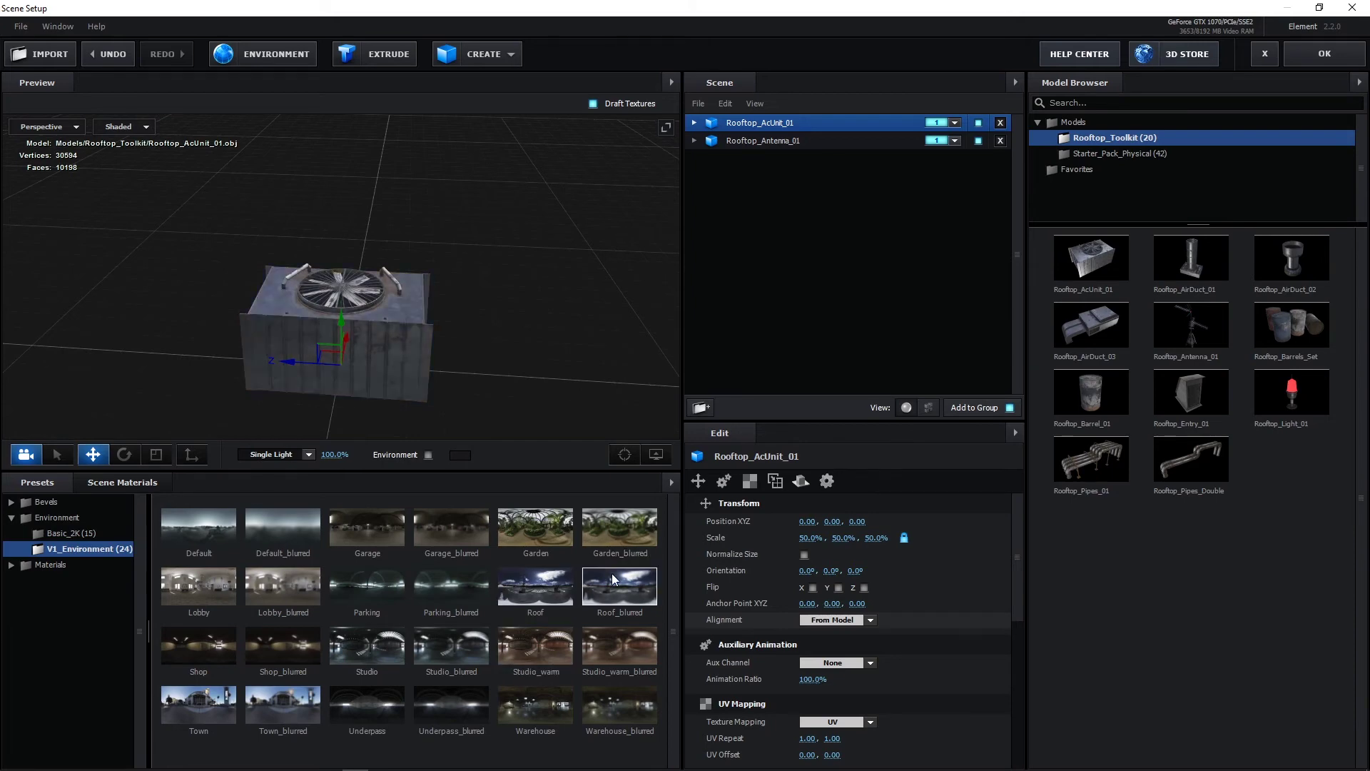
pyautogui.click(79, 533)
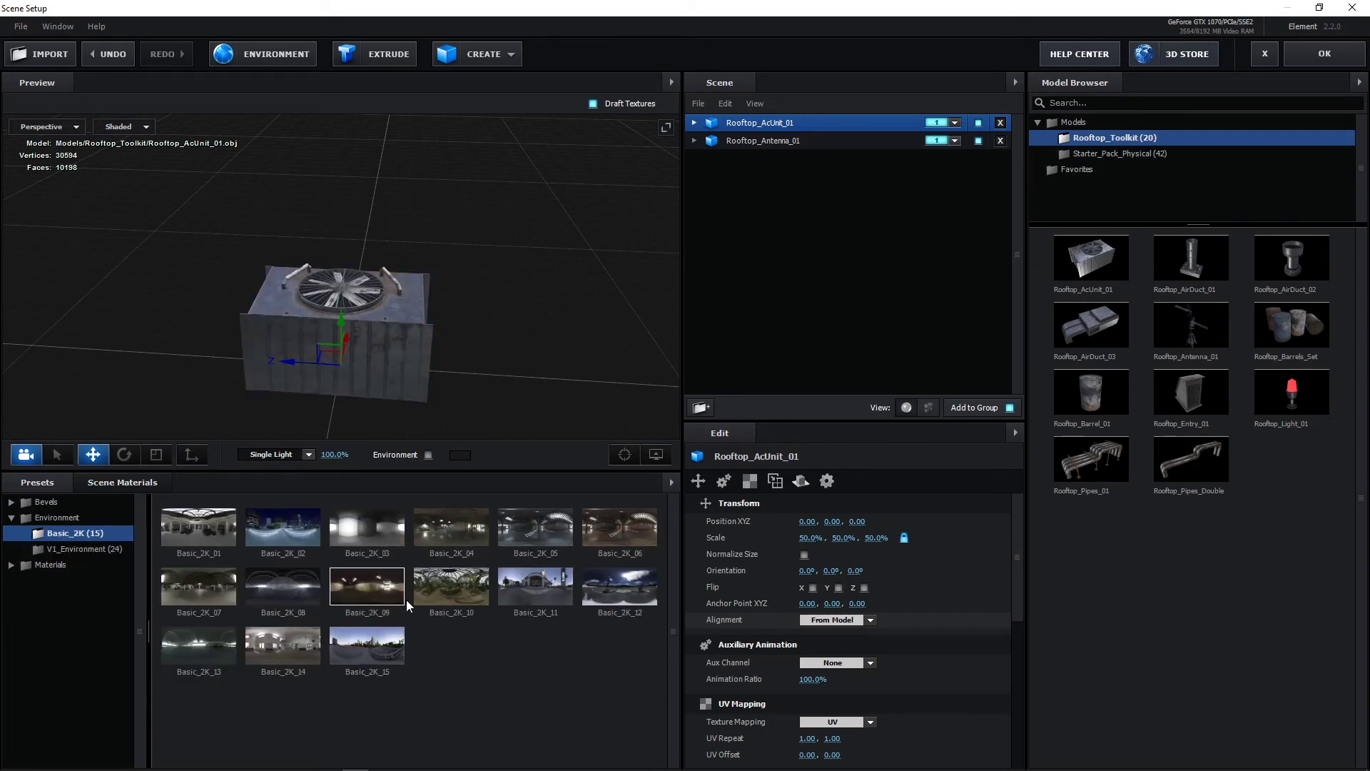
pyautogui.click(297, 593)
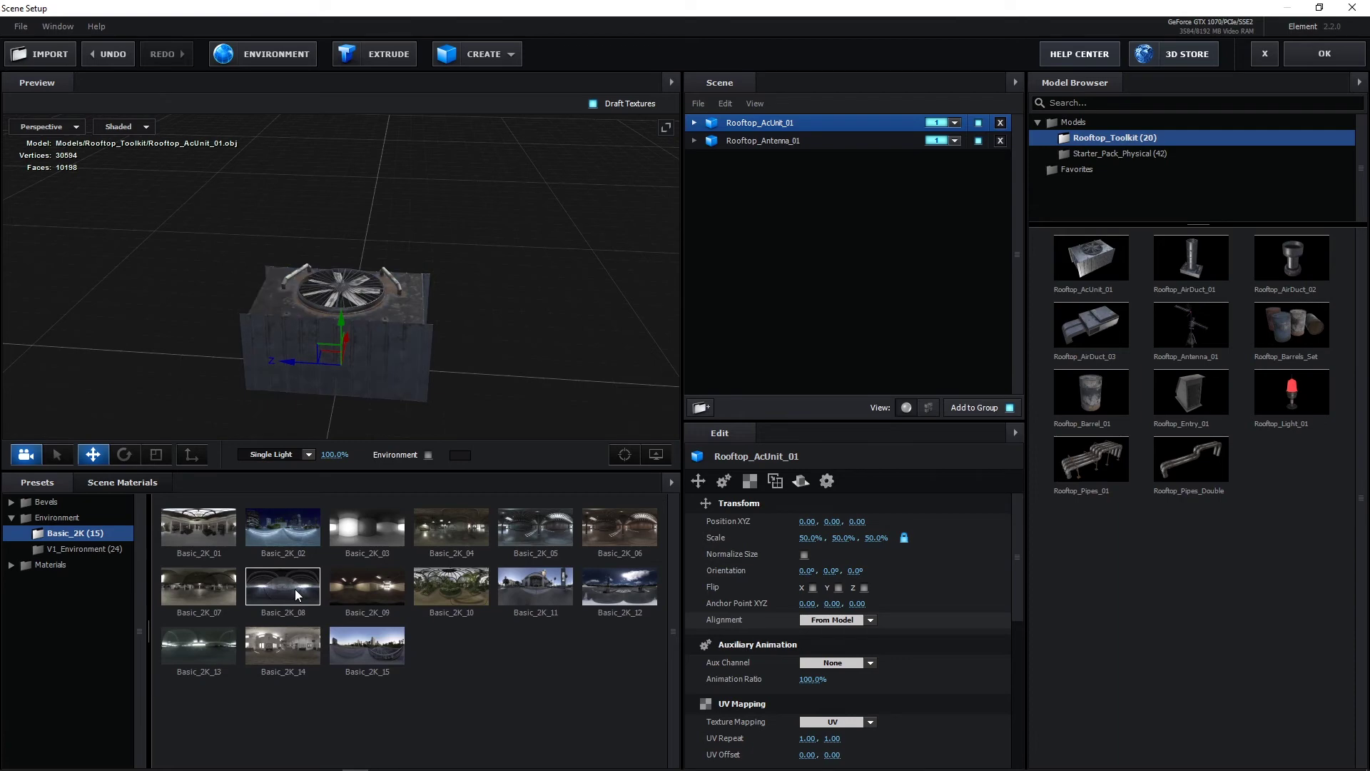
# Try the Physical Wireframe material on the AC unit, then apply Plastic_White
pyautogui.click(11, 502)
pyautogui.click(58, 519)
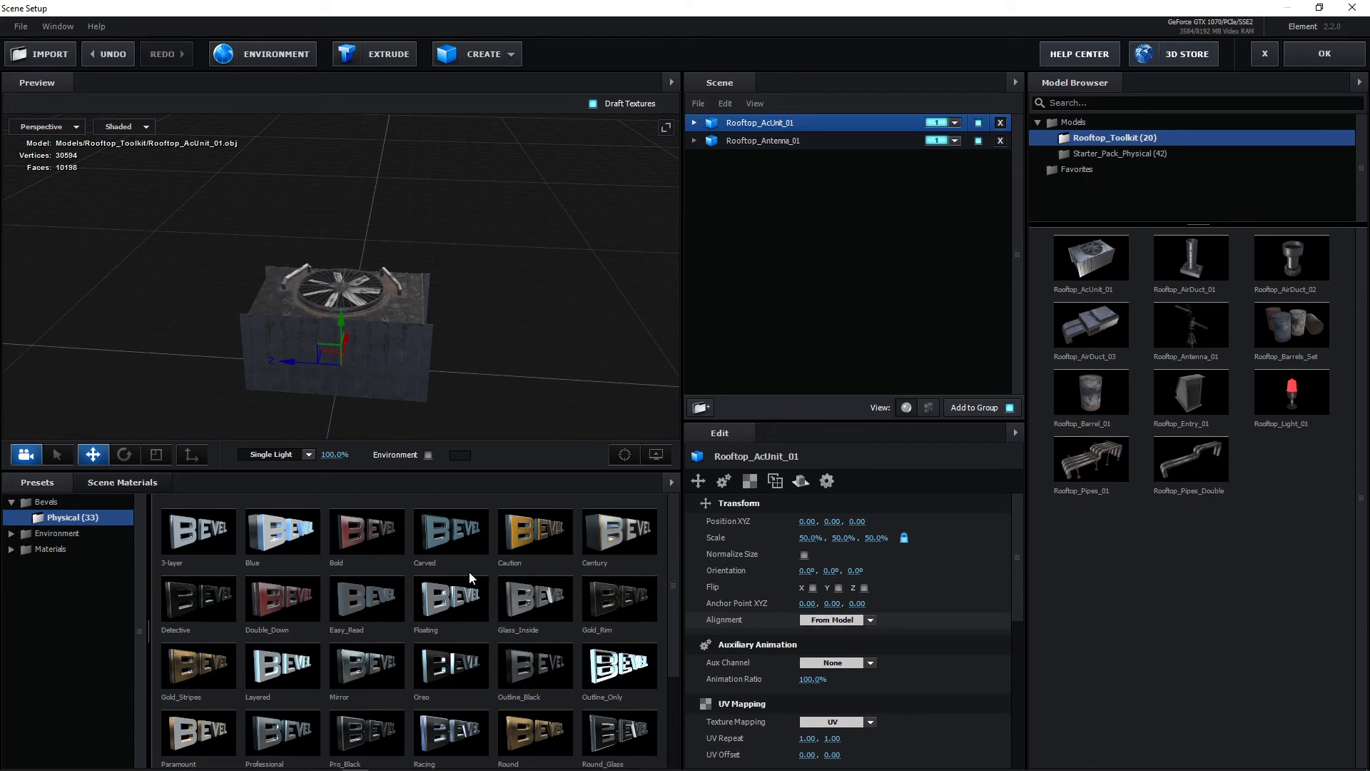
pyautogui.scroll(-1, 285, 569)
pyautogui.scroll(-5, 286, 563)
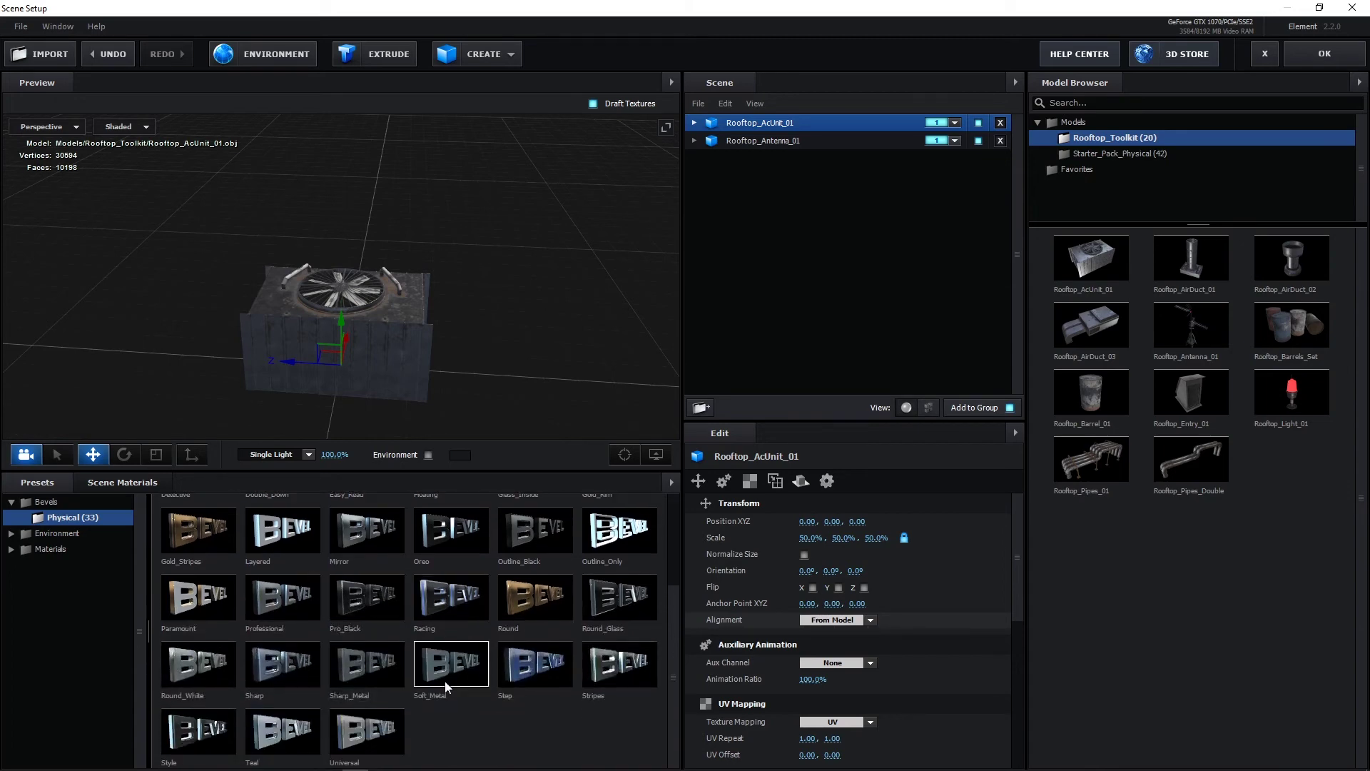
pyautogui.click(11, 546)
pyautogui.click(58, 549)
pyautogui.scroll(-4, 584, 637)
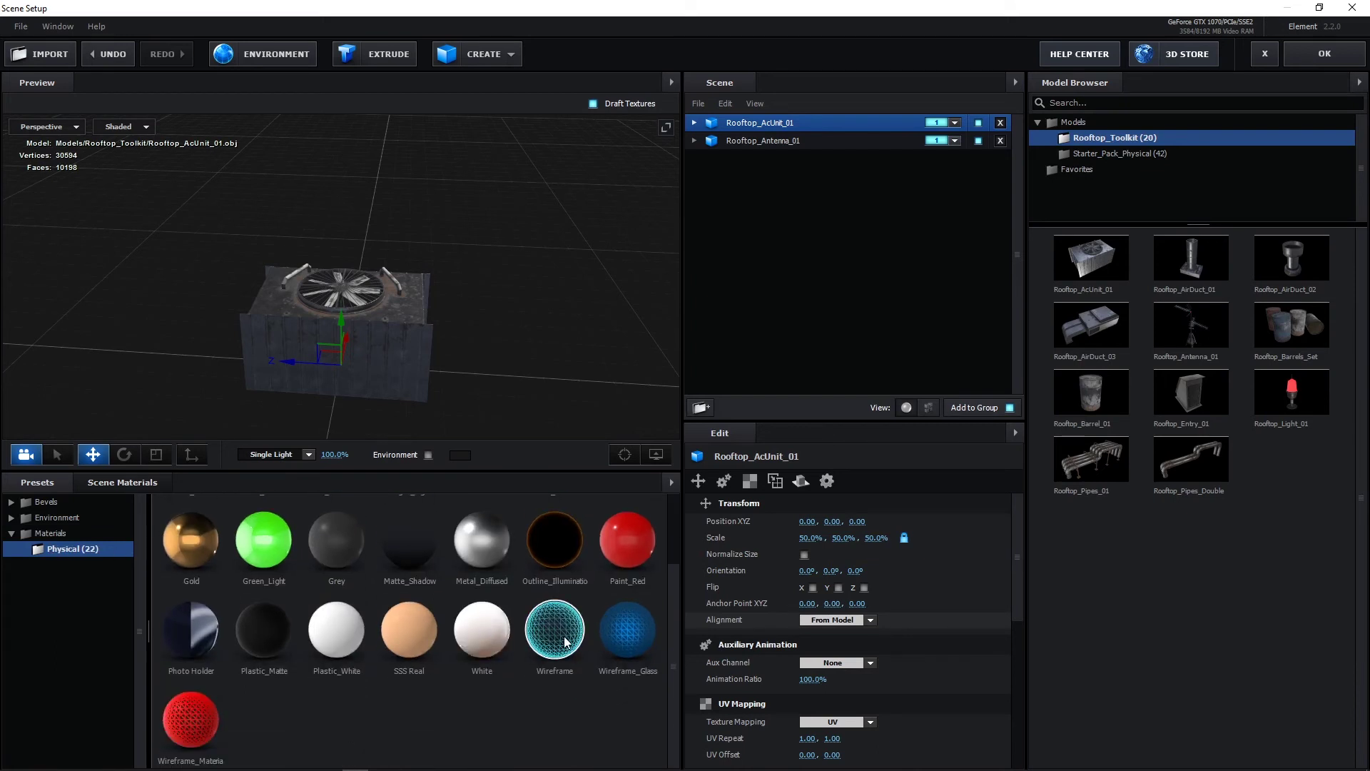
pyautogui.click(563, 642)
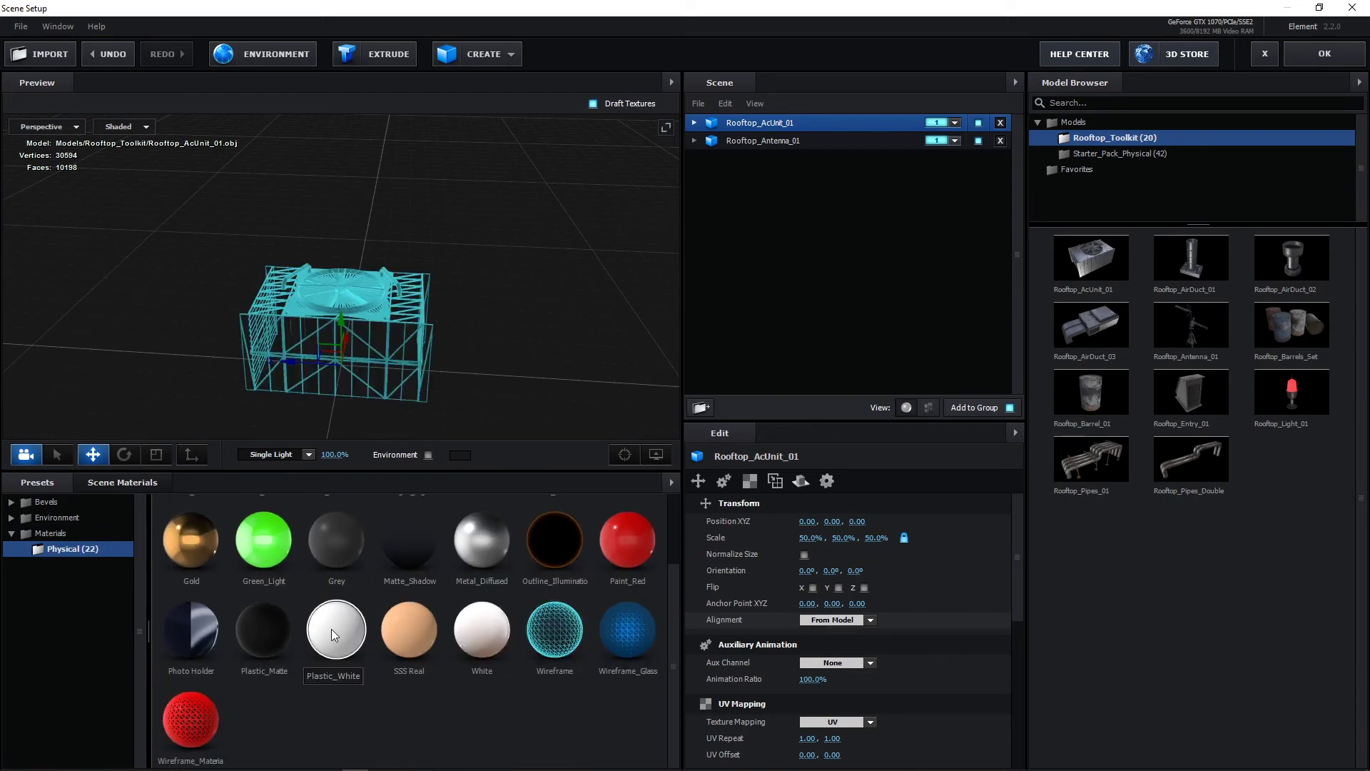
pyautogui.click(331, 628)
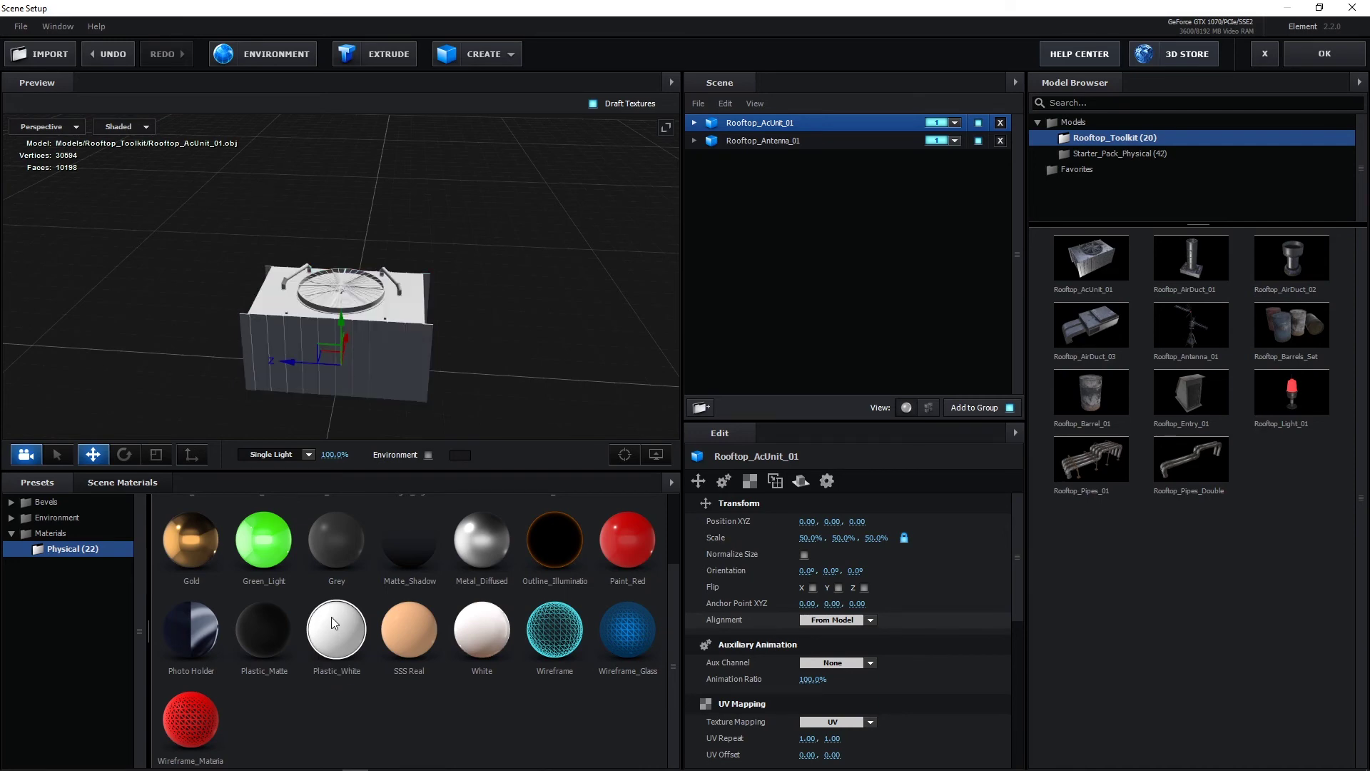
pyautogui.scroll(4, 331, 616)
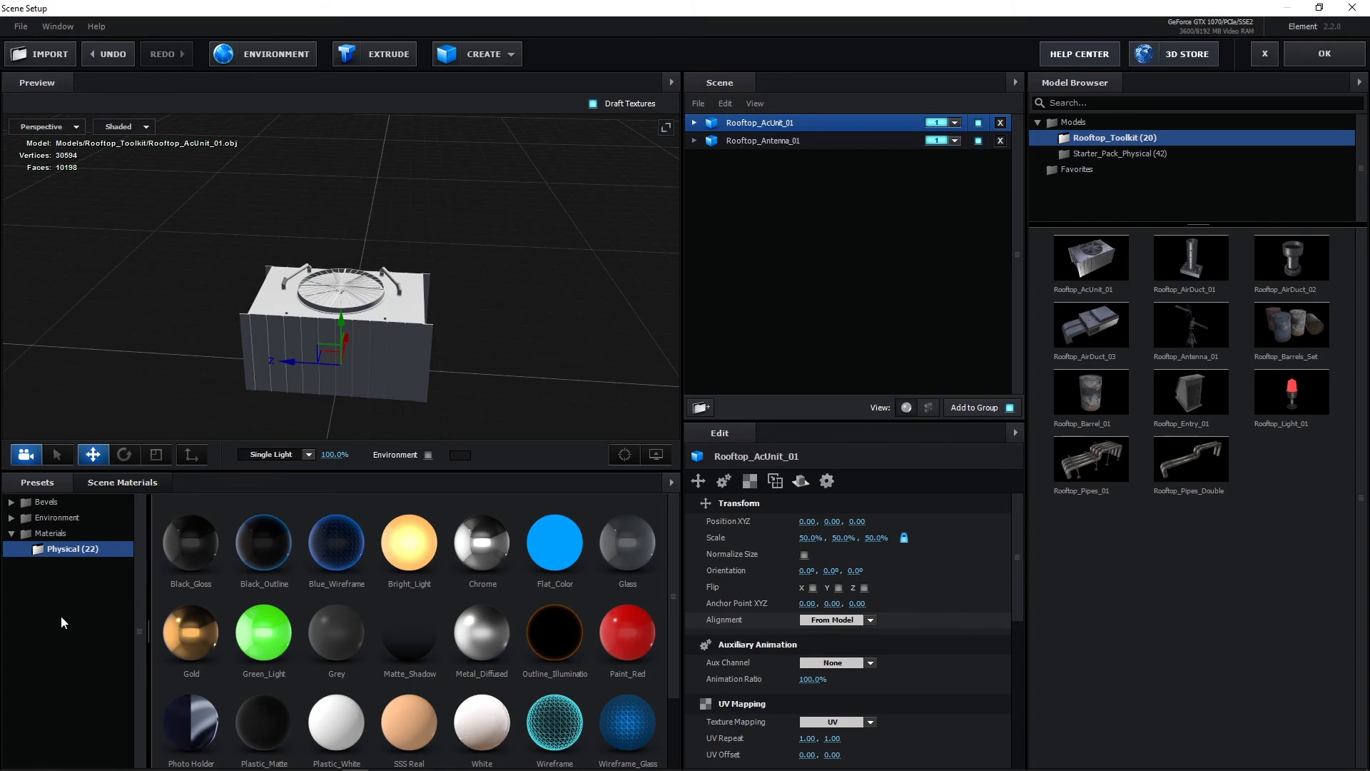
# Inspect the antenna's scene materials, then reapply Rooftop_AcUnit to the AC unit and dismiss the texture size warning
pyautogui.click(112, 490)
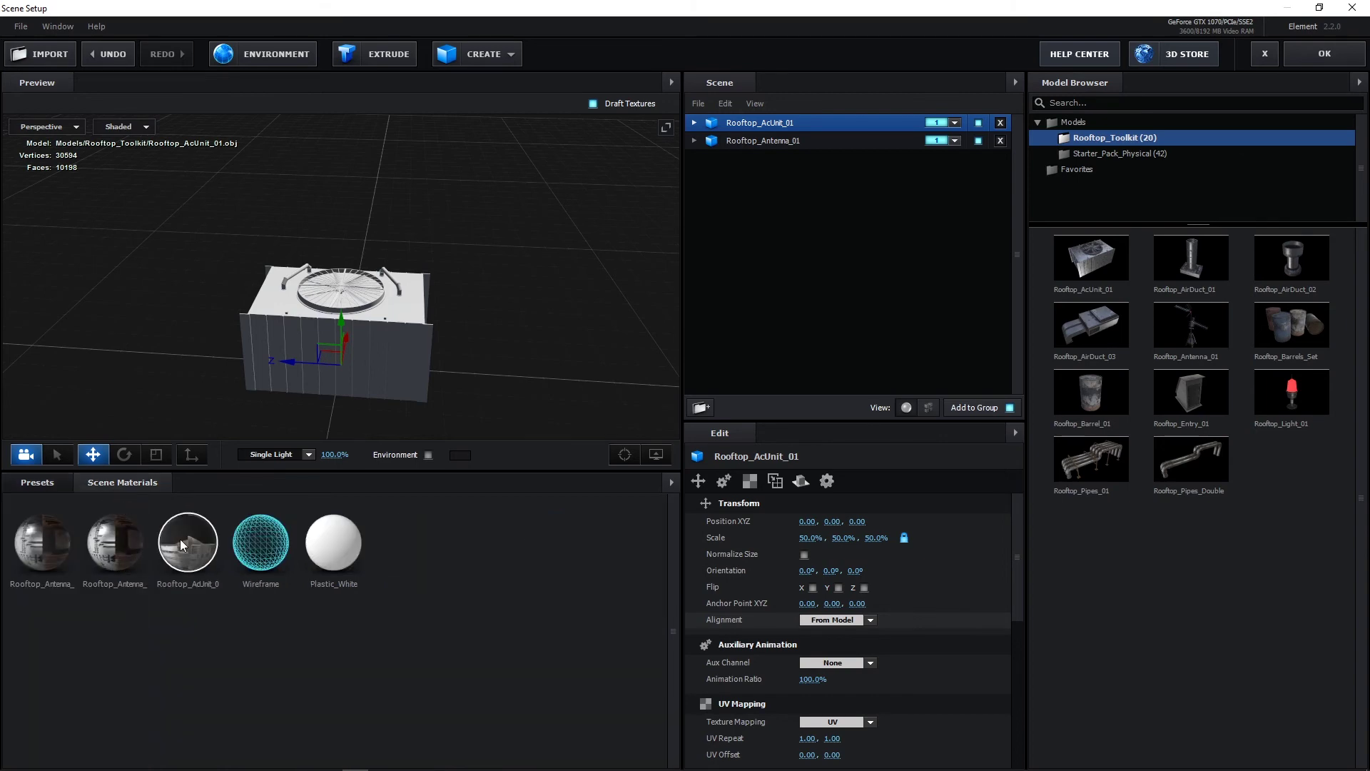
pyautogui.click(136, 547)
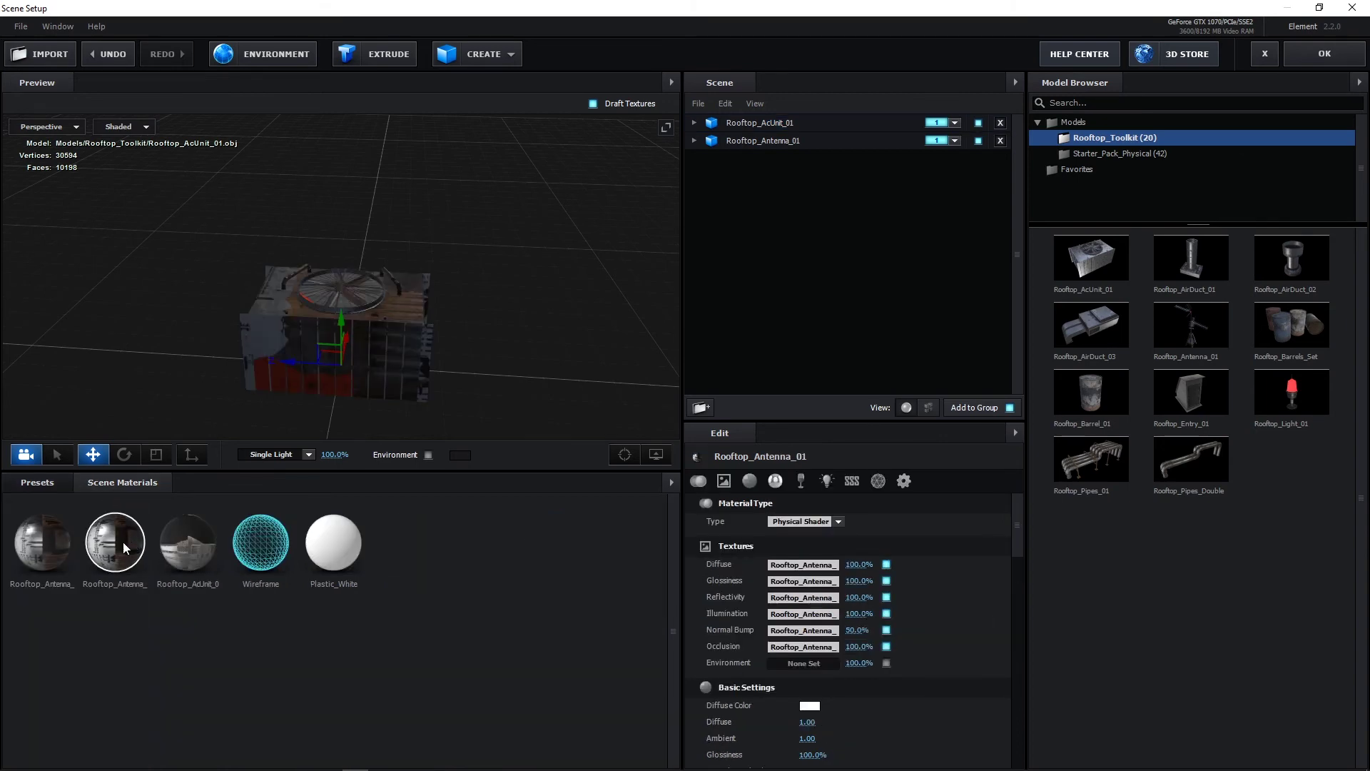
pyautogui.click(17, 548)
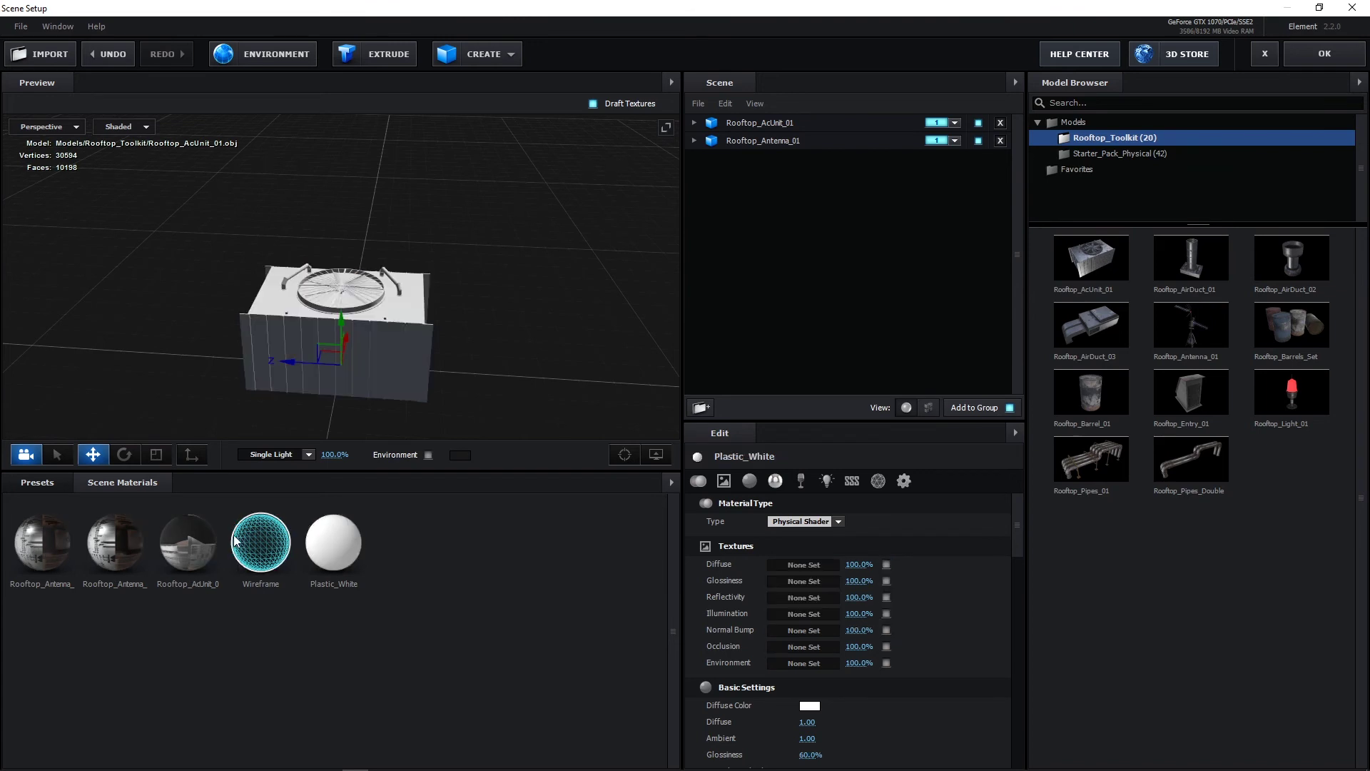
pyautogui.click(194, 541)
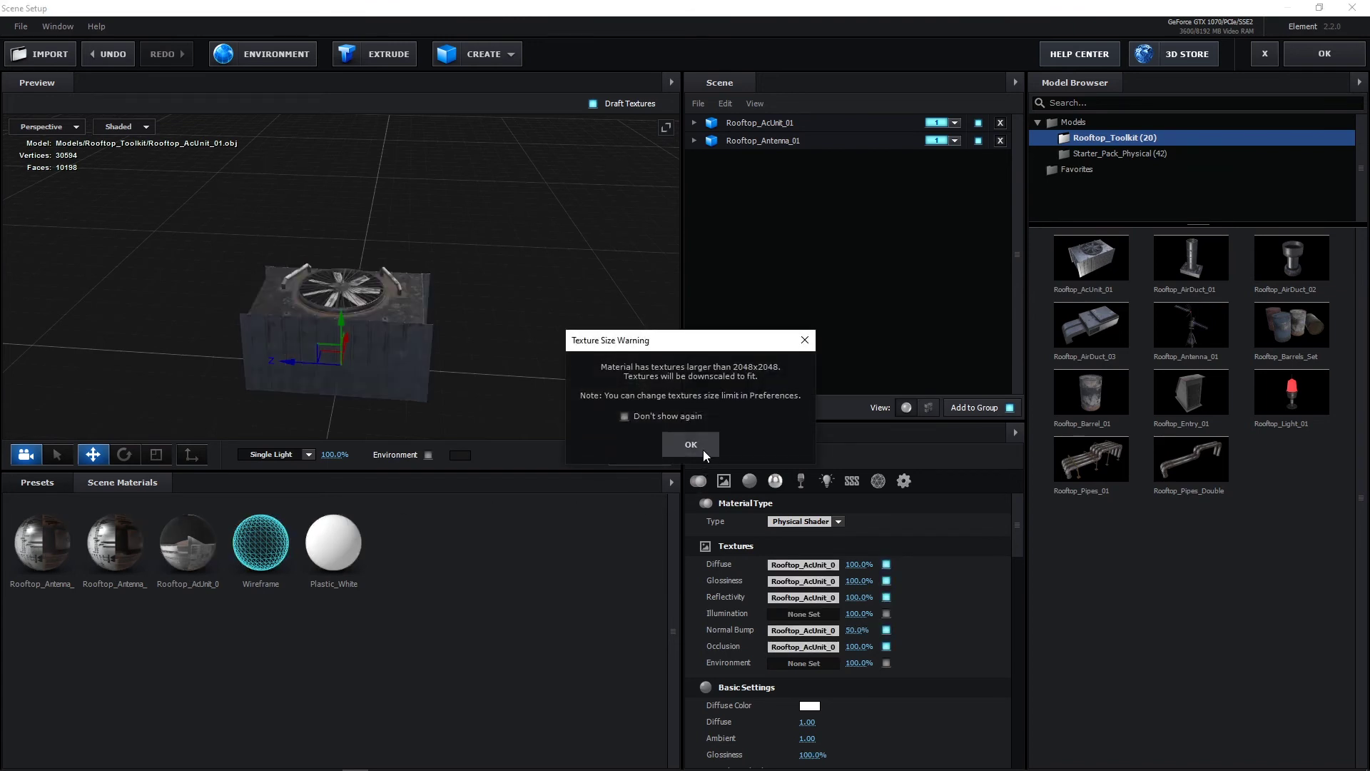
pyautogui.click(703, 448)
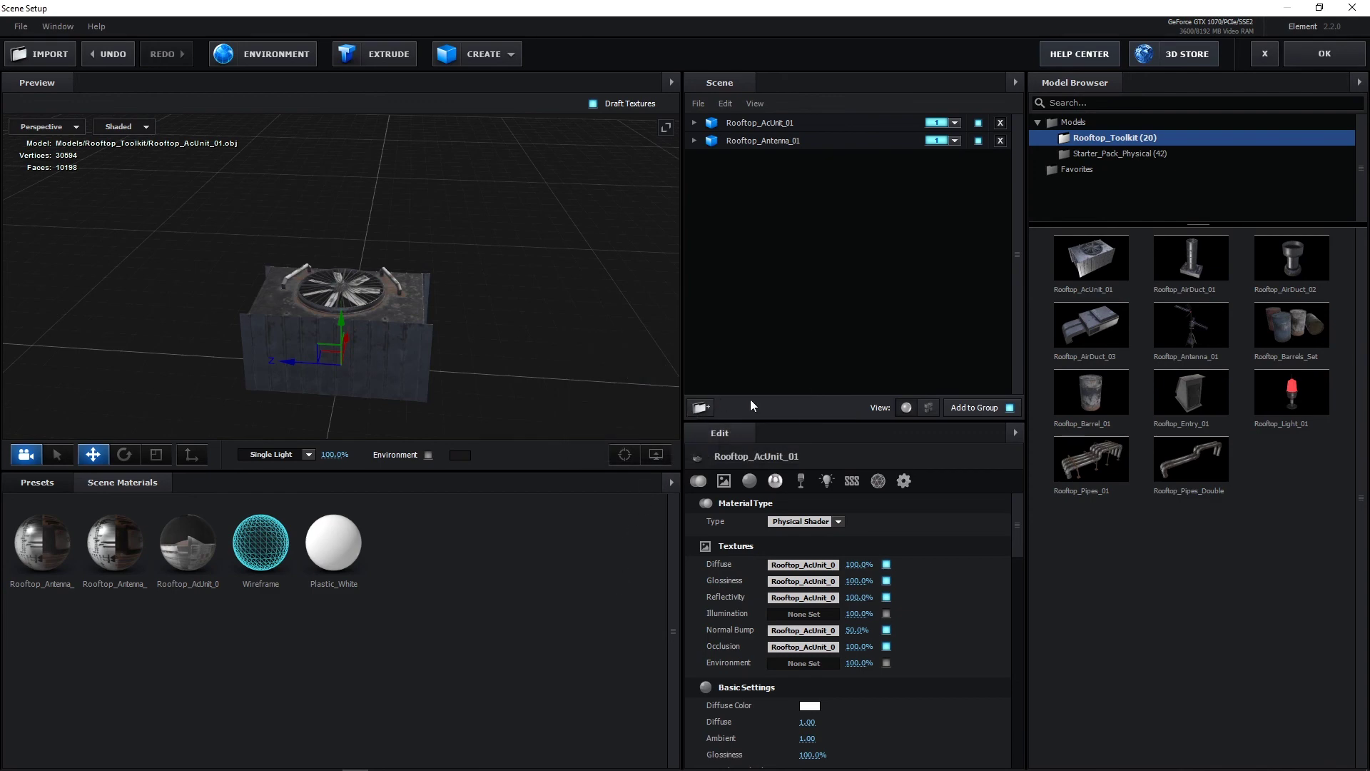